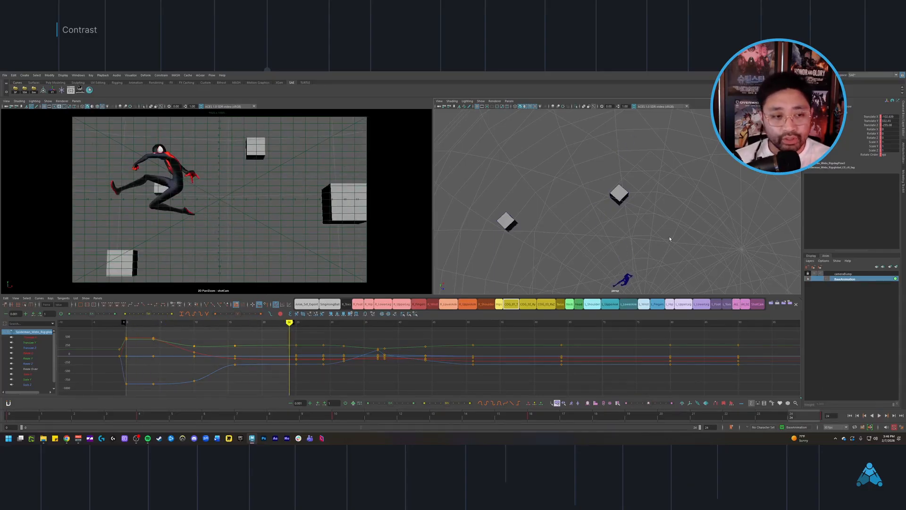
Step: Display the motion trail of the character's body control and frame the whole swing path in the perspective view
alt+drag(693, 220, 679, 208)
alt+drag(685, 245, 704, 205)
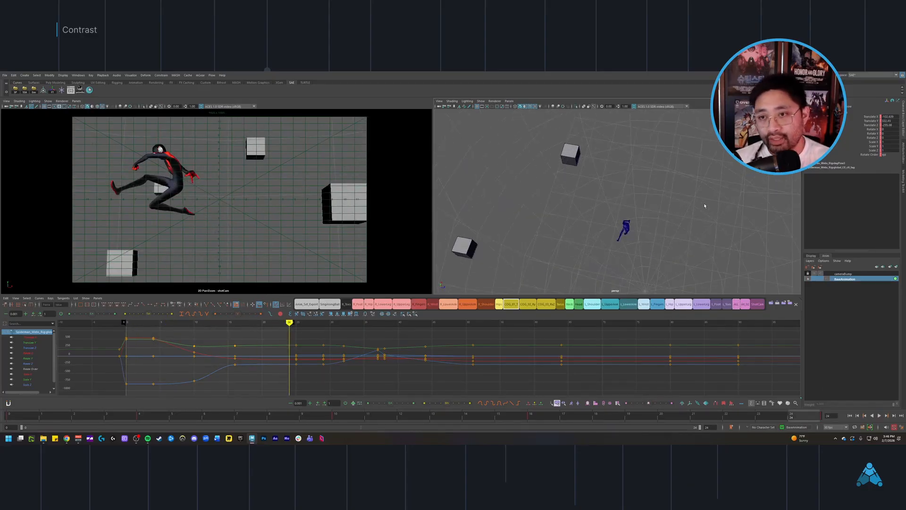
alt+middle_drag(613, 188, 610, 204)
scroll(625, 178, down, 3)
key(w)
scroll(635, 184, down, 2)
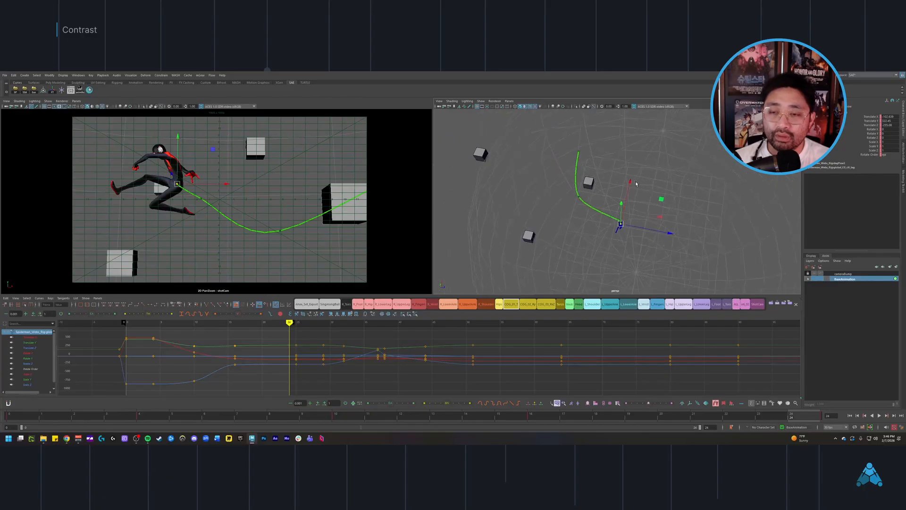
alt+drag(636, 184, 661, 213)
scroll(661, 213, up, 2)
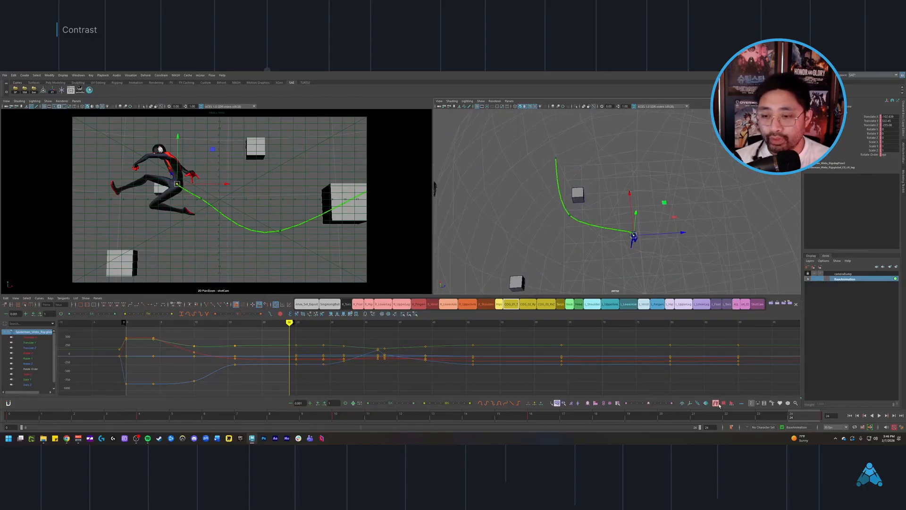
Step: Rewind to the first frame, advance to the next key at frame 4, and play the swing to examine its path in perspective
alt+drag(635, 233, 654, 215)
alt+middle_drag(654, 215, 673, 229)
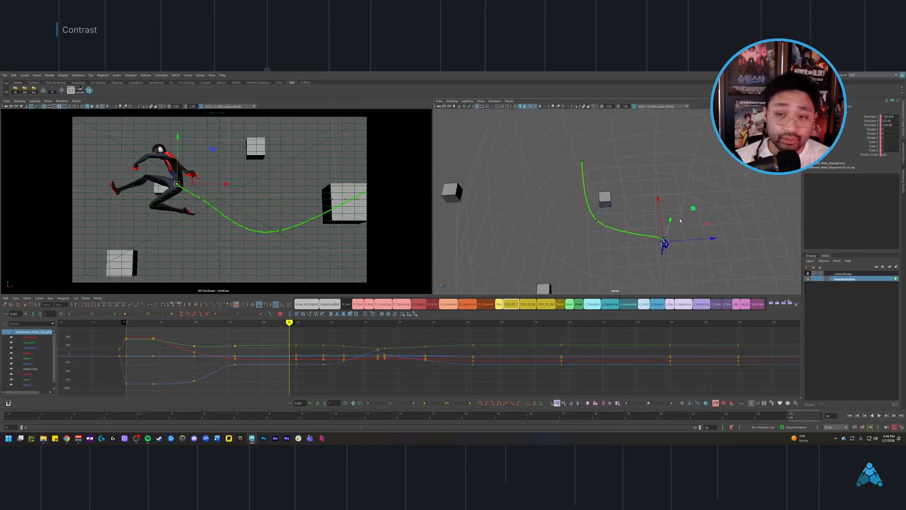
alt+drag(673, 230, 668, 208)
key(alt+shift+v)
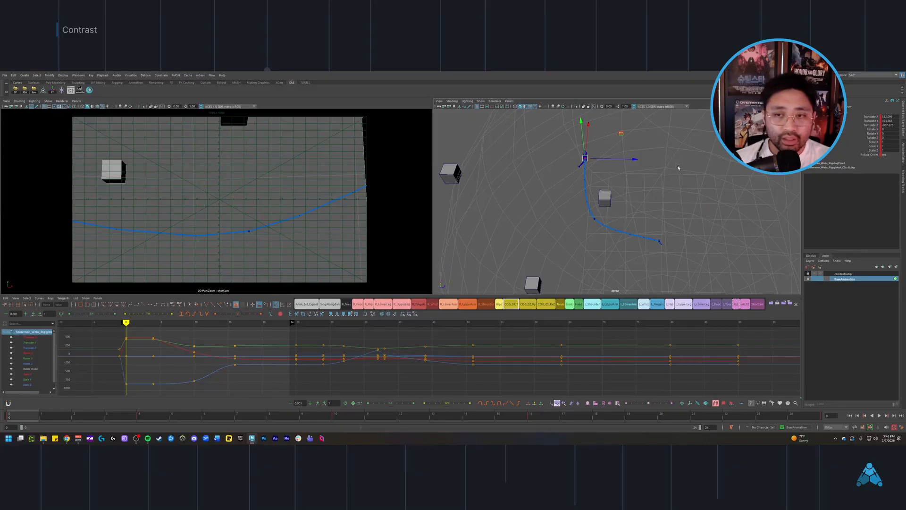
key(period)
alt+drag(678, 199, 626, 242)
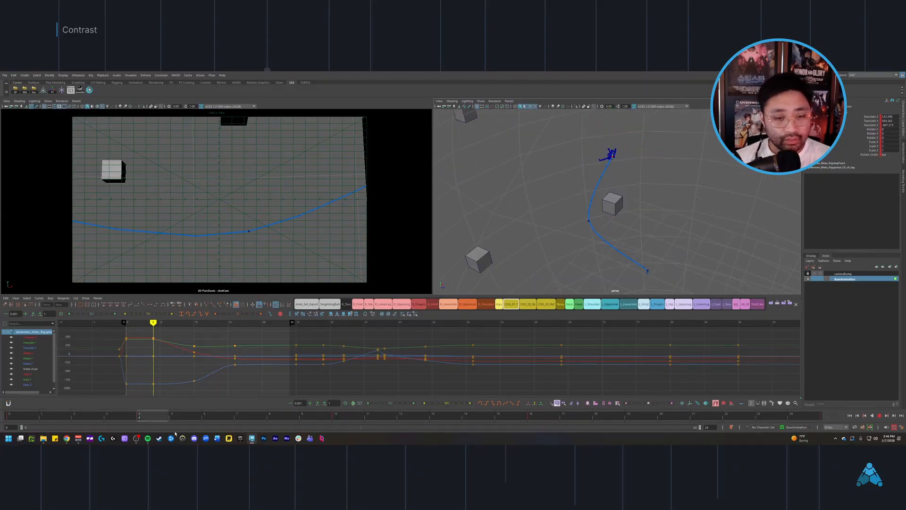
key(alt+v)
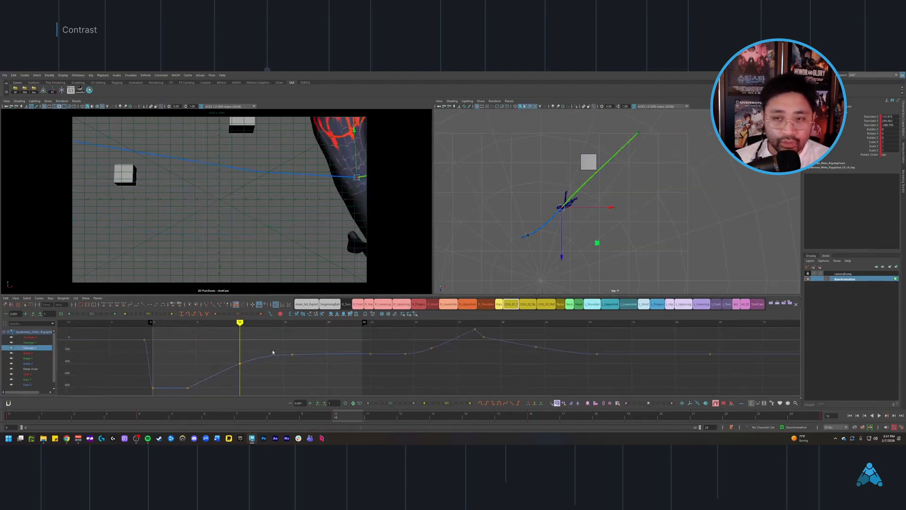
Step: Isolate the body control's Translate Z curve and reshape its keys before frame 16, checking the path from the top view
scroll(299, 362, down, 1)
scroll(305, 366, up, 1)
mouse_move(331, 355)
alt+middle_down()
mouse_move(313, 362)
mouse_move(343, 365)
alt+middle_up()
key(period)
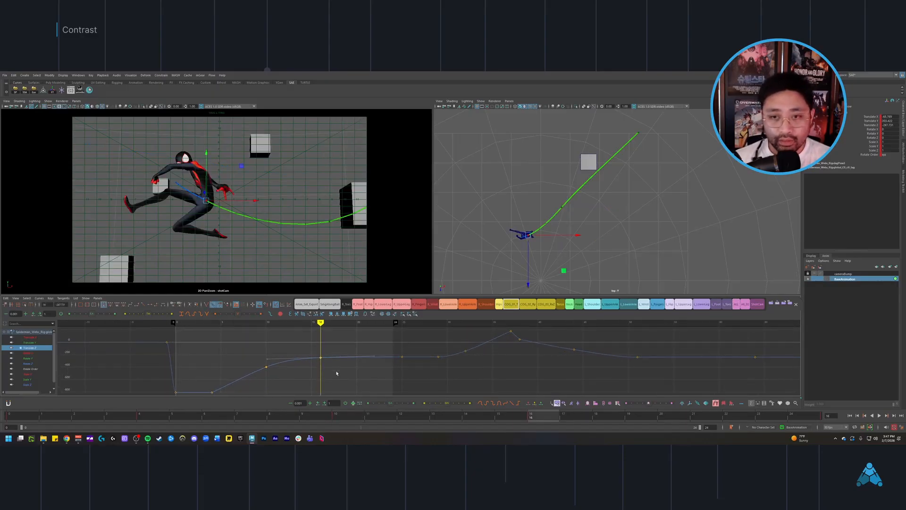
scroll(338, 373, up, 1)
key(comma)
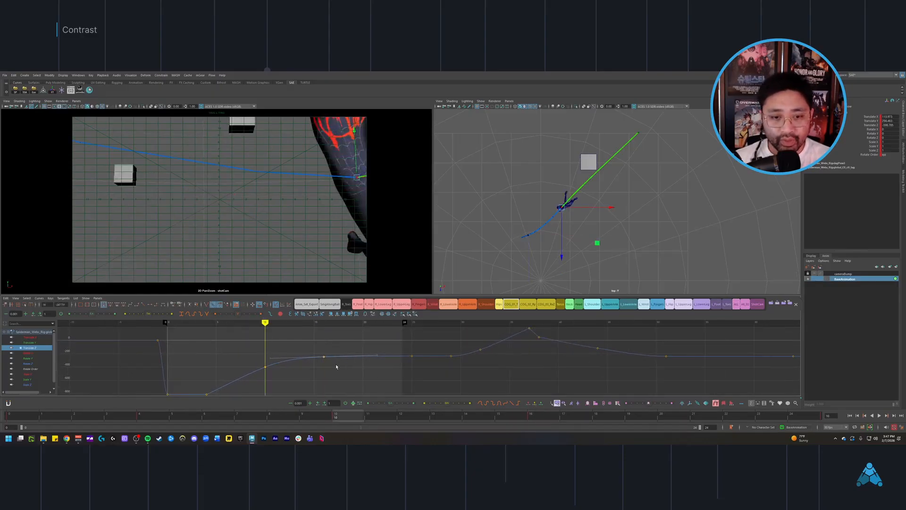
key(period)
scroll(347, 363, up, 1)
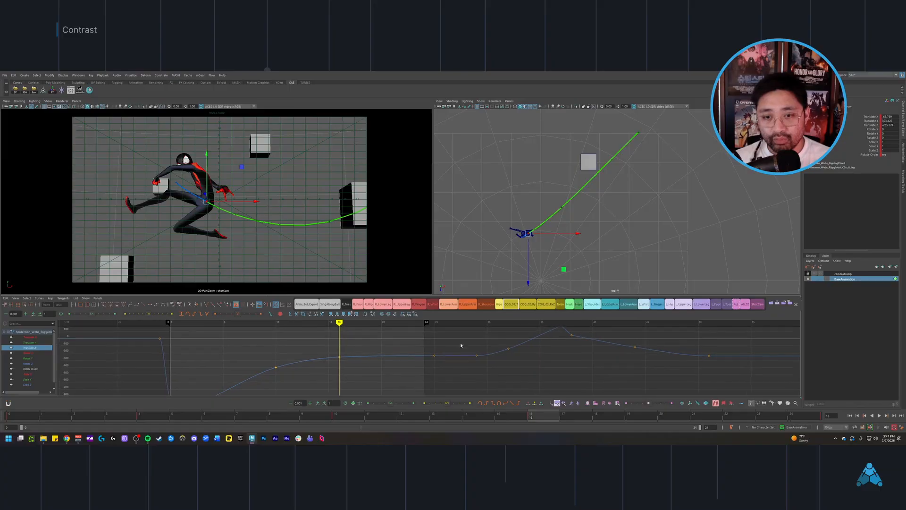
scroll(460, 343, up, 3)
Step: Replay the swing from its start and examine the revised travel path from the top view
alt+middle_drag(572, 241, 577, 196)
scroll(713, 241, up, 4)
scroll(632, 213, down, 1)
scroll(630, 211, down, 1)
key(alt+shift+v)
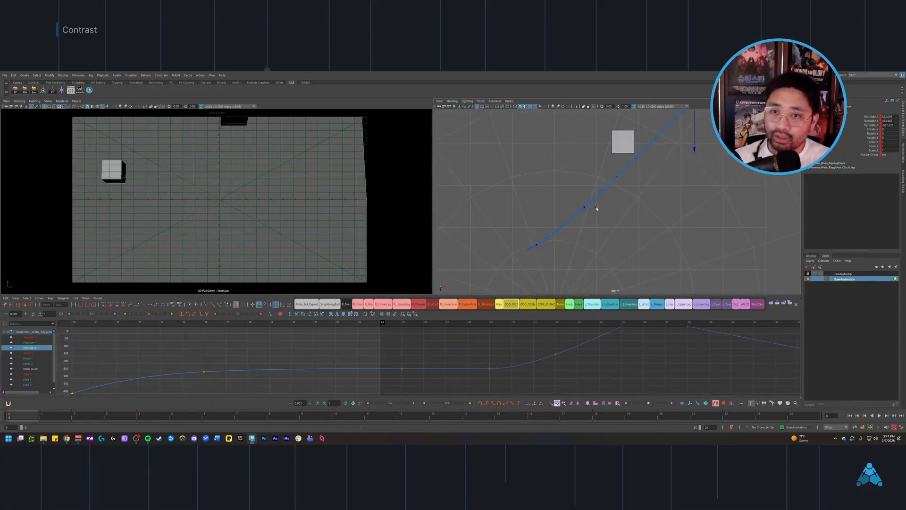
scroll(596, 207, down, 2)
scroll(593, 209, down, 1)
key(alt+v)
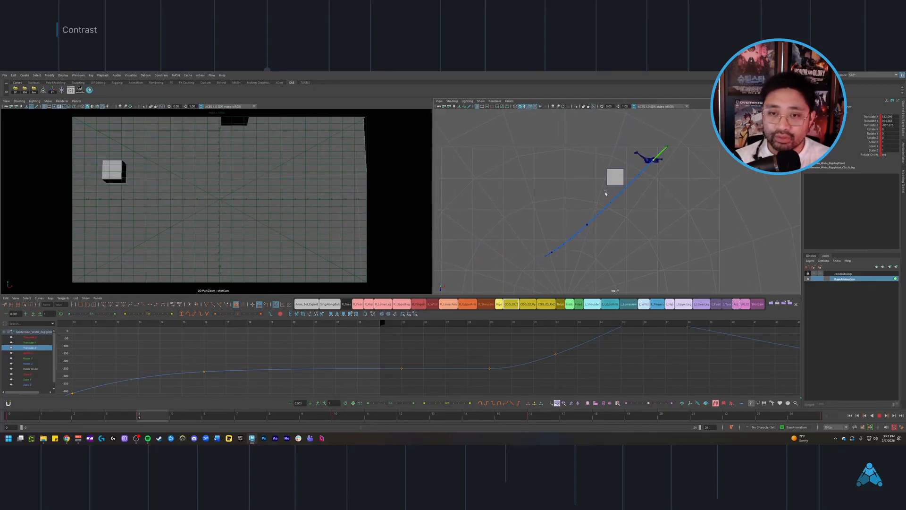
key(alt+v)
scroll(630, 188, down, 1)
alt+middle_drag(629, 188, 637, 194)
key(space)
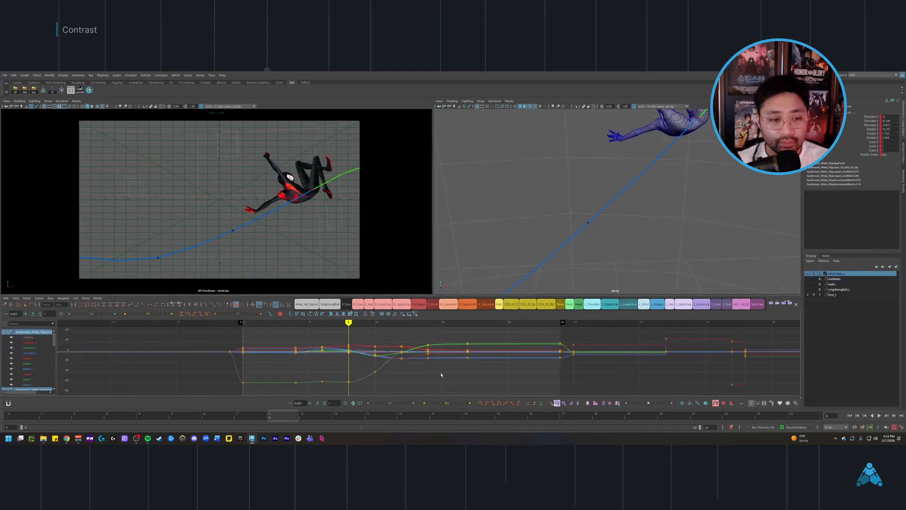
Step: Step through the opening frames up to about frame 11 and examine the body rotation in the camera view
alt+middle_drag(441, 375, 418, 377)
key(comma)
key(comma)
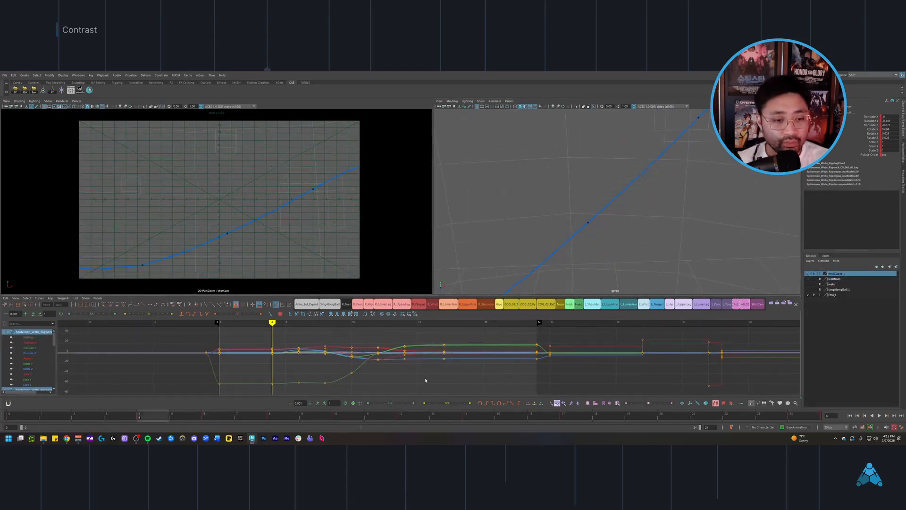
key(period)
key(period)
key(e)
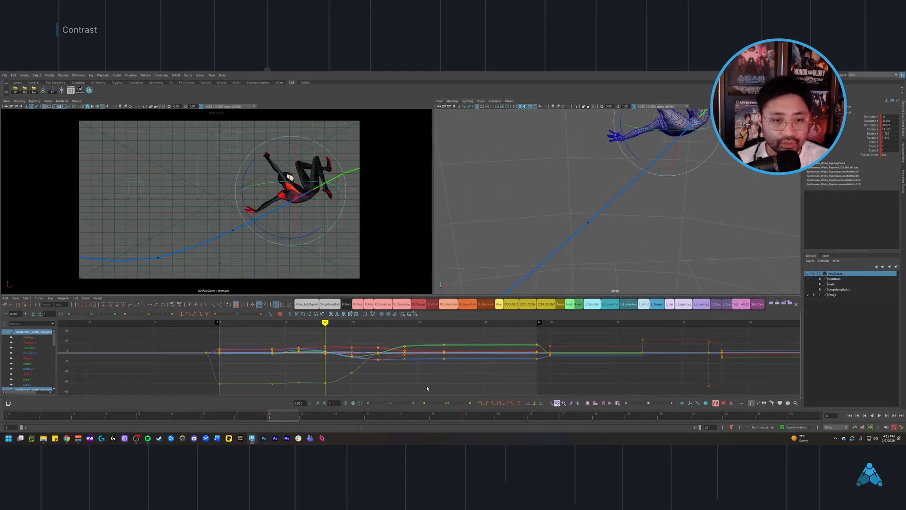
alt+middle_drag(634, 175, 603, 189)
key(e)
alt+middle_drag(382, 338, 346, 340)
key(comma)
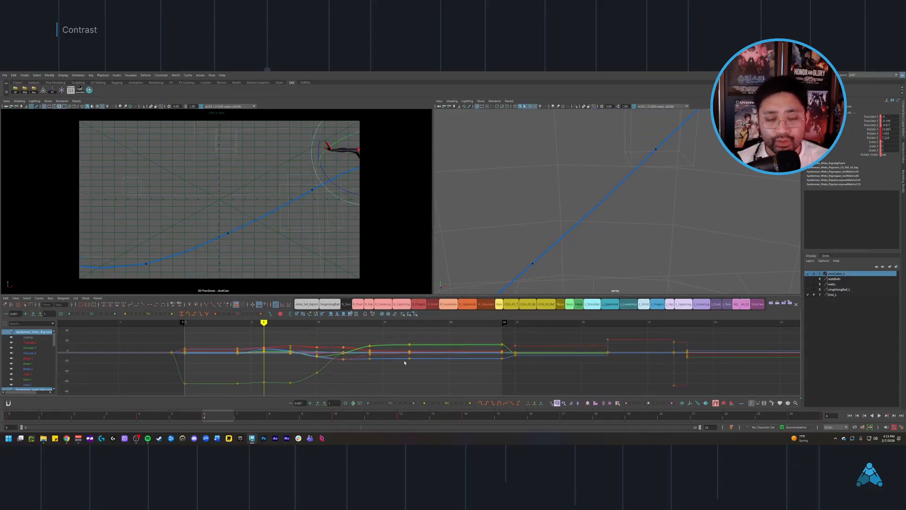
scroll(399, 370, down, 4)
alt+middle_drag(399, 372, 423, 377)
key(alt+period)
key(alt+period)
key(alt+period)
key(alt+period)
key(alt+period)
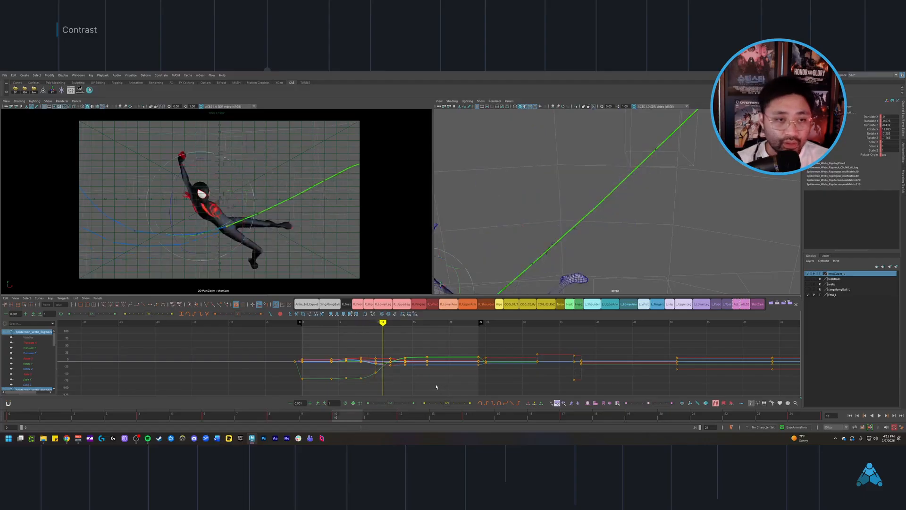
key(alt+period)
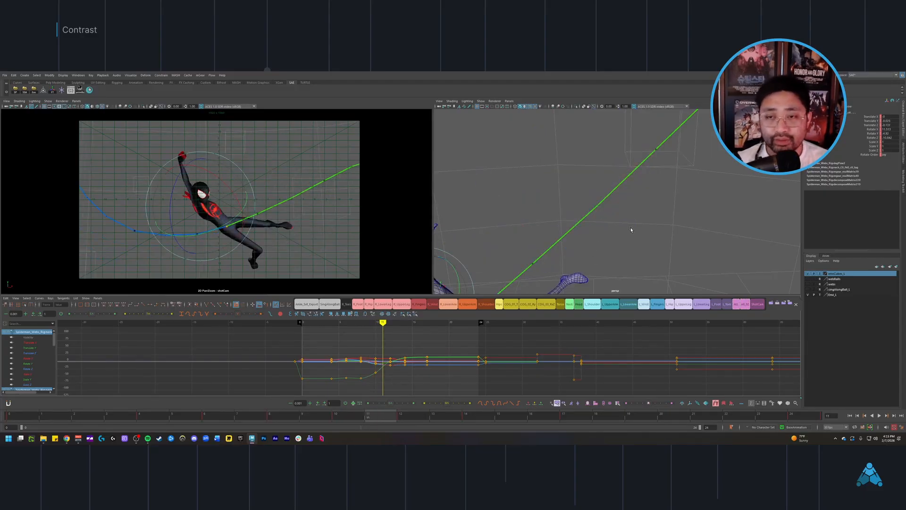
Step: Examine the character's body orientation from a new perspective angle and step back to the early swing poses
alt+right_drag(631, 229, 572, 237)
alt+drag(572, 237, 565, 292)
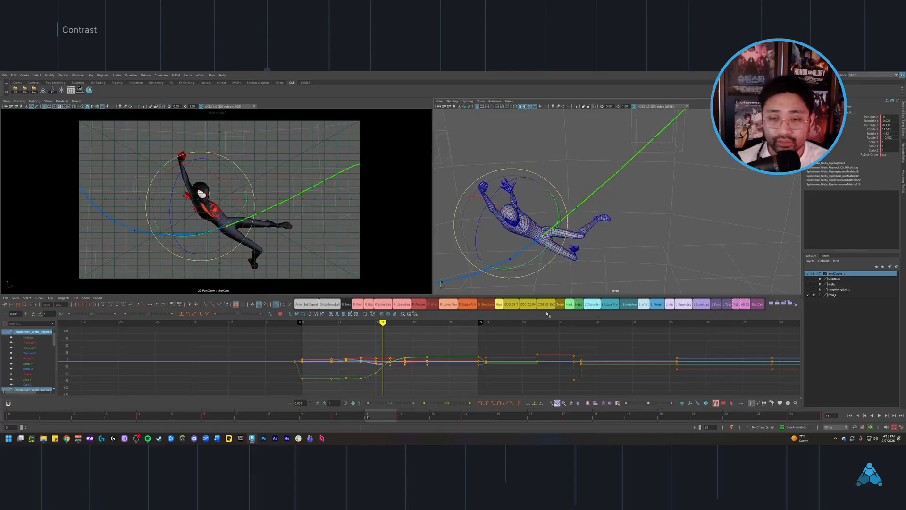
alt+drag(565, 260, 568, 303)
alt+drag(543, 271, 574, 239)
alt+right_drag(435, 347, 446, 357)
key(comma)
key(alt+comma)
key(alt+comma)
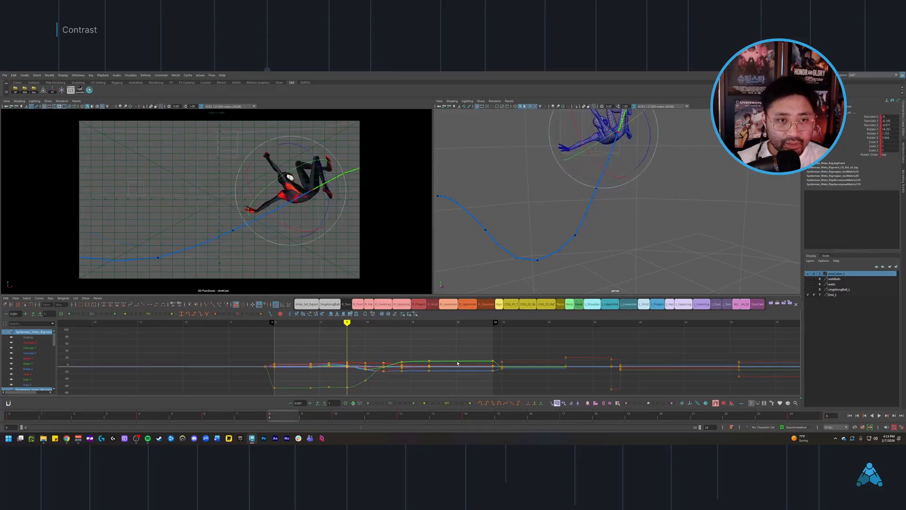
Step: Step forward frame by frame through the bottom of the swing and its exit to examine how the body turns
key(alt+period)
key(alt+period)
key(alt+period)
key(alt+period)
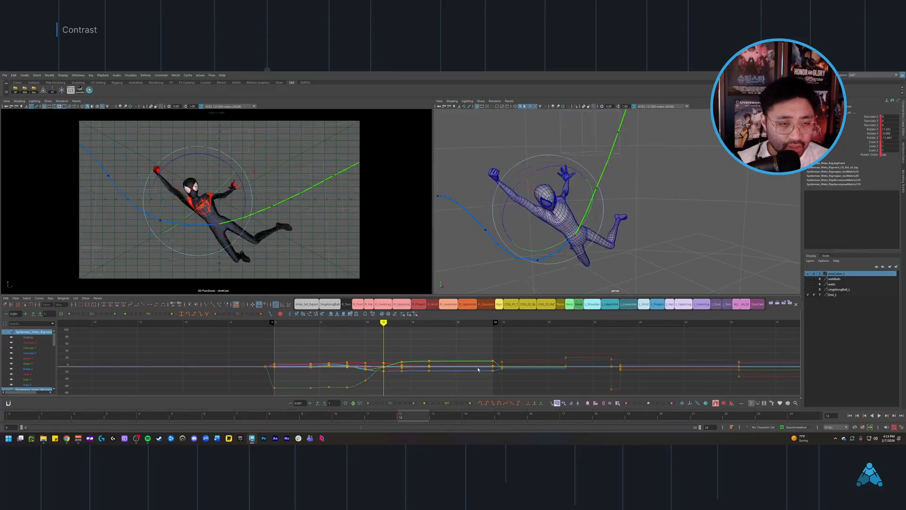
key(alt+period)
key(alt+period)
key(alt+period)
key(alt+period)
key(alt+period)
key(alt+period)
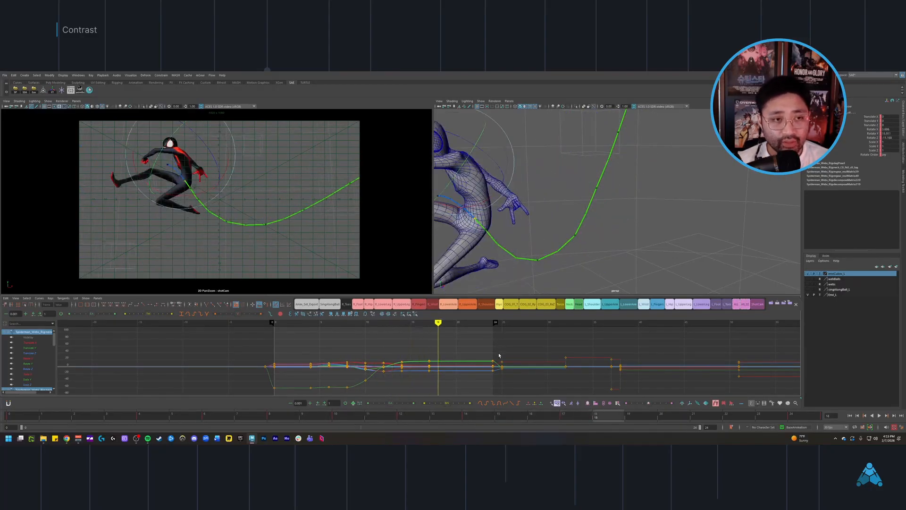
key(alt+period)
key(alt+period)
Step: Return to the early swing poses and step forward to frame 21, comparing the body's twist along the motion trail
mouse_move(491, 377)
alt+middle_down()
mouse_move(478, 368)
mouse_move(482, 375)
alt+middle_up()
key(period)
drag(333, 359, 340, 360)
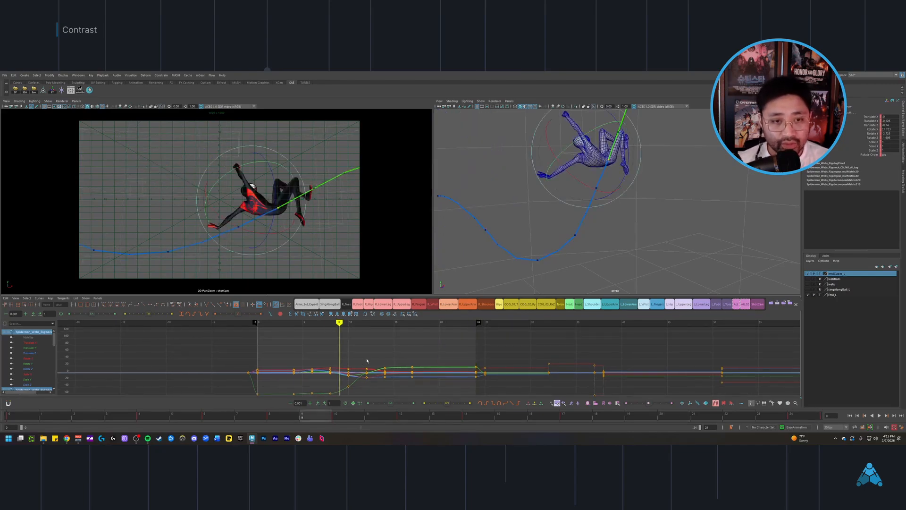
alt+middle_drag(372, 357, 356, 346)
key(alt+period)
key(alt+period)
key(alt+period)
key(alt+period)
key(alt+period)
key(alt+period)
key(alt+period)
key(alt+period)
key(alt+period)
key(alt+period)
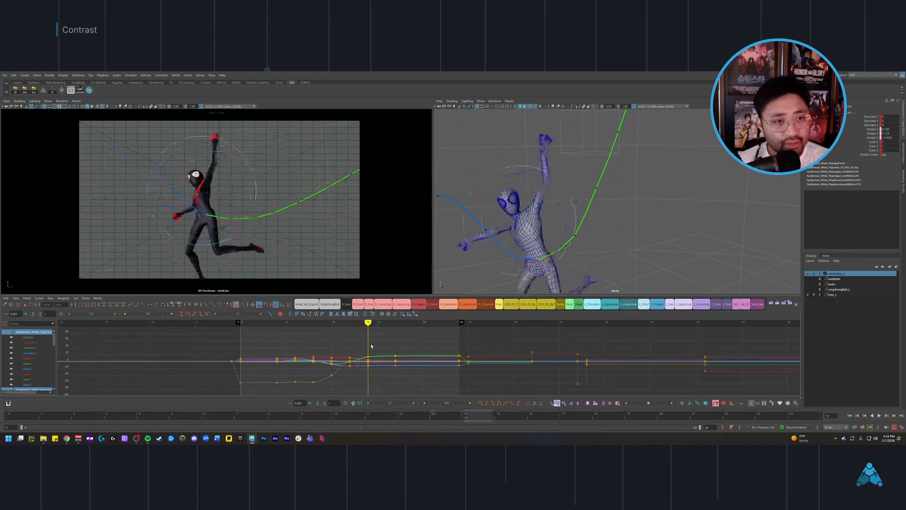
Step: Review the transition from the arm-up pose at frame 14 to the tucked pose at frame 21
key(alt+period)
key(alt+period)
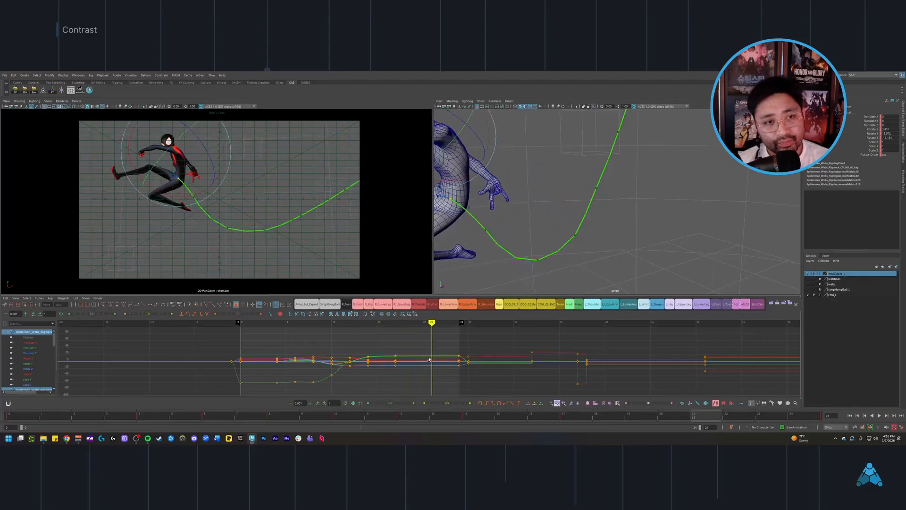
alt+middle_drag(430, 359, 445, 355)
drag(321, 358, 356, 365)
key(alt+period)
key(alt+period)
key(alt+period)
key(alt+period)
key(alt+period)
key(alt+period)
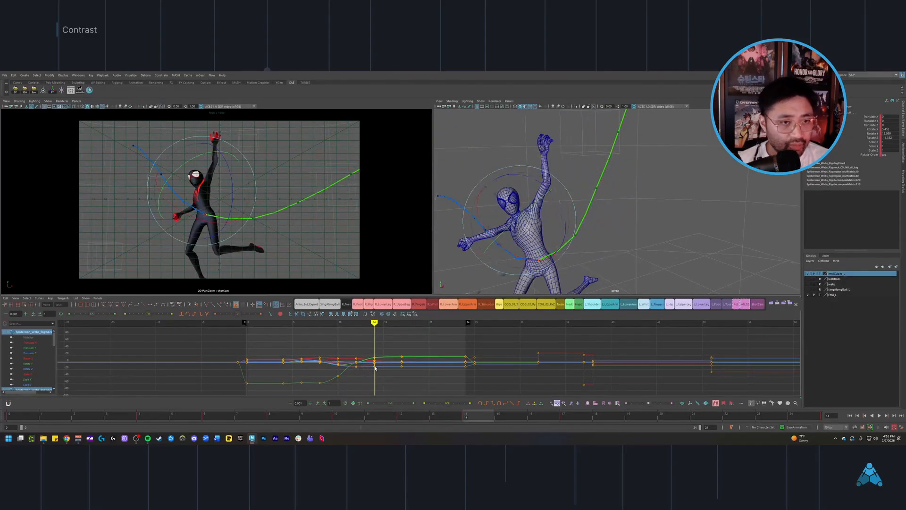
Step: Step back and forth around frame 10 to compare the curled pose with the stretched pose that follows
key(alt+period)
key(alt+period)
key(alt+period)
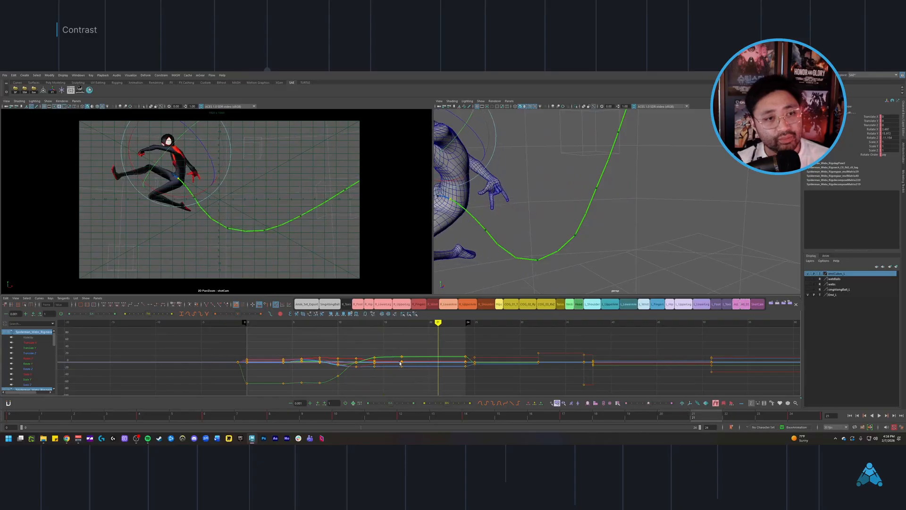
mouse_move(404, 362)
alt+middle_down()
mouse_move(386, 373)
mouse_move(352, 359)
alt+middle_up()
click(319, 364)
key(alt+period)
key(alt+period)
key(alt+period)
key(alt+period)
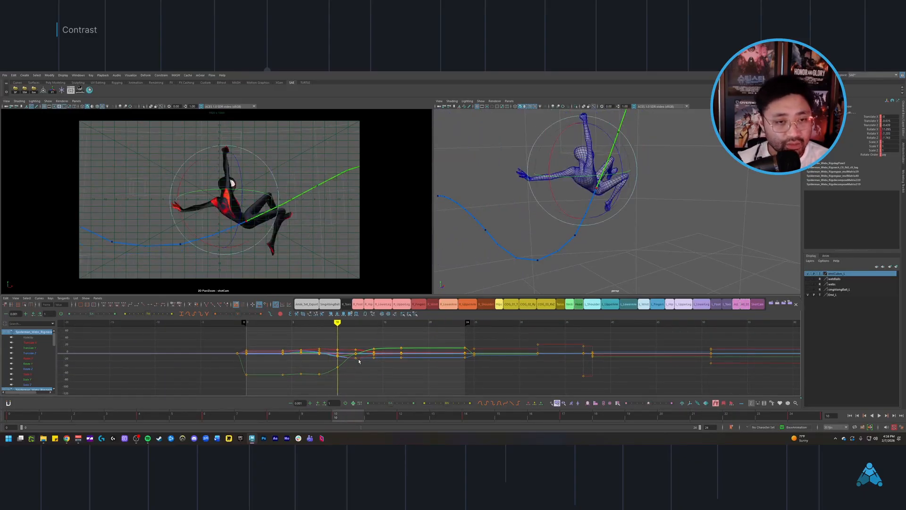
key(alt+period)
key(alt+period)
key(alt+comma)
key(alt+comma)
key(alt+comma)
key(alt+comma)
key(alt+comma)
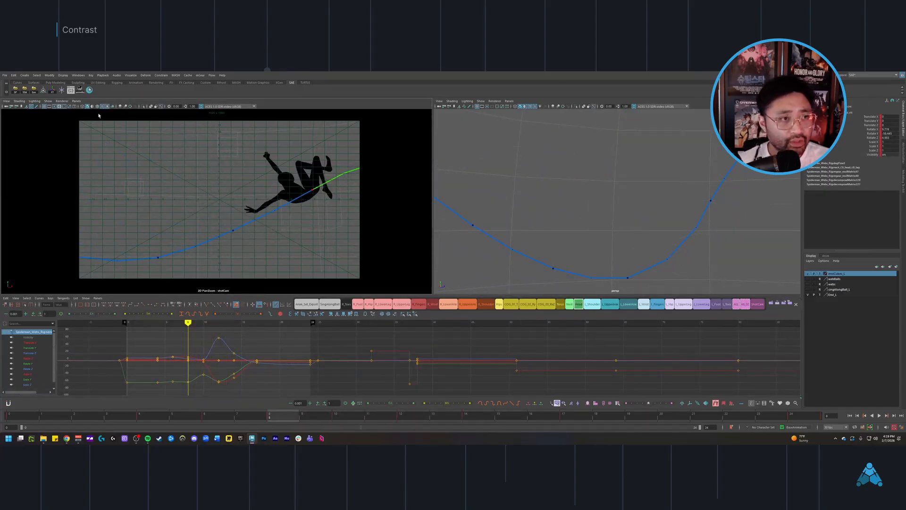
Step: Toggle the camera view's lighting display to compare the character's poses as silhouettes and with full shading
click(112, 107)
click(108, 107)
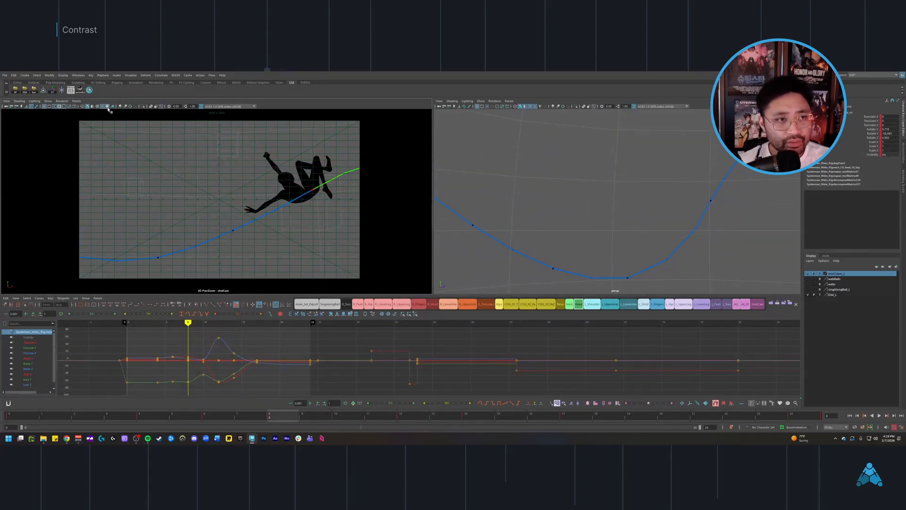
click(108, 108)
click(108, 108)
key(alt+comma)
key(alt+period)
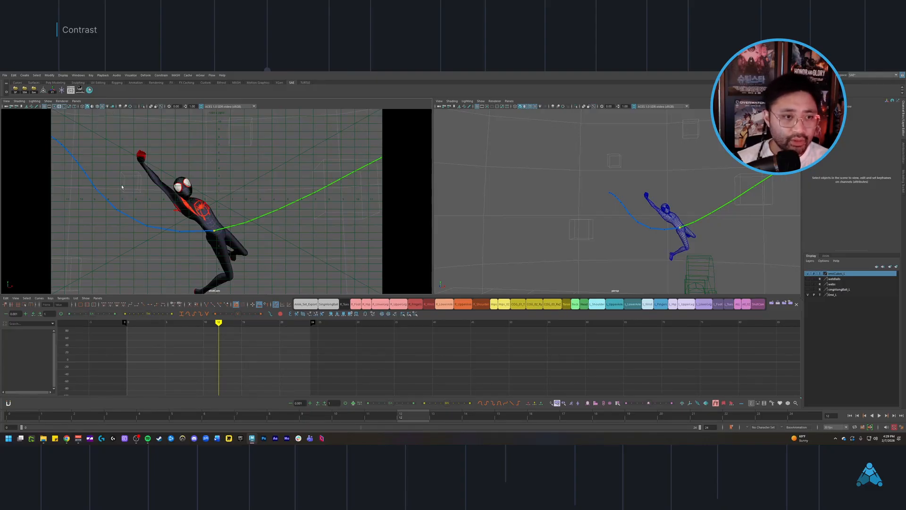
click(109, 108)
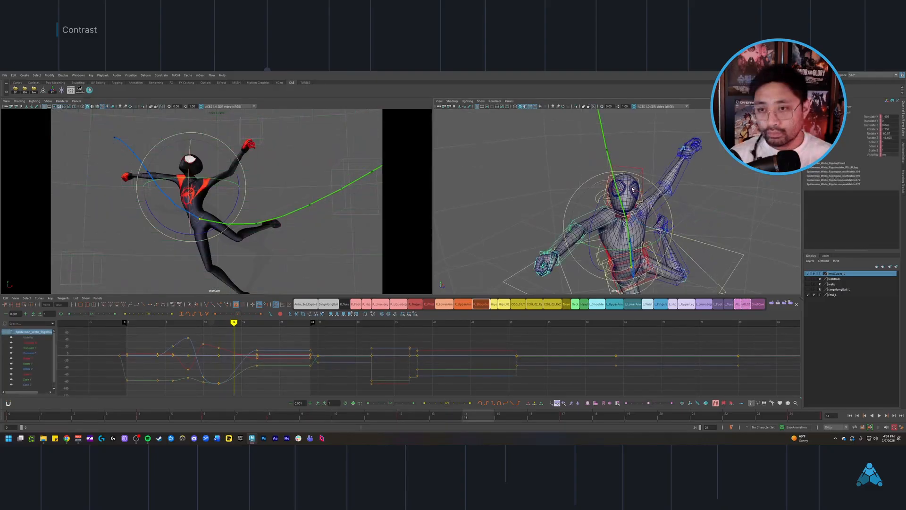
Step: Step back and forth around frames 13 and 14 to examine the shoulder and arm poses in both views
drag(633, 189, 589, 199)
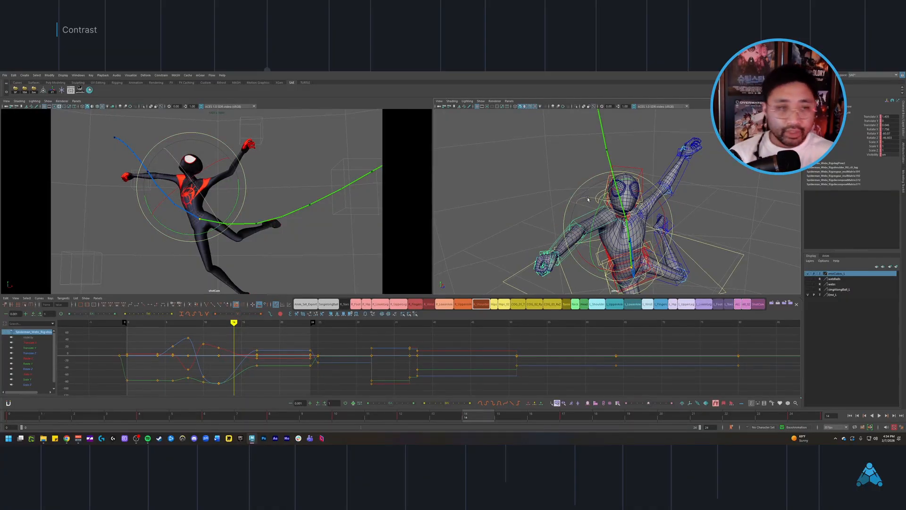
alt+drag(648, 253, 632, 177)
key(alt+comma)
key(alt+comma)
key(alt+period)
key(alt+period)
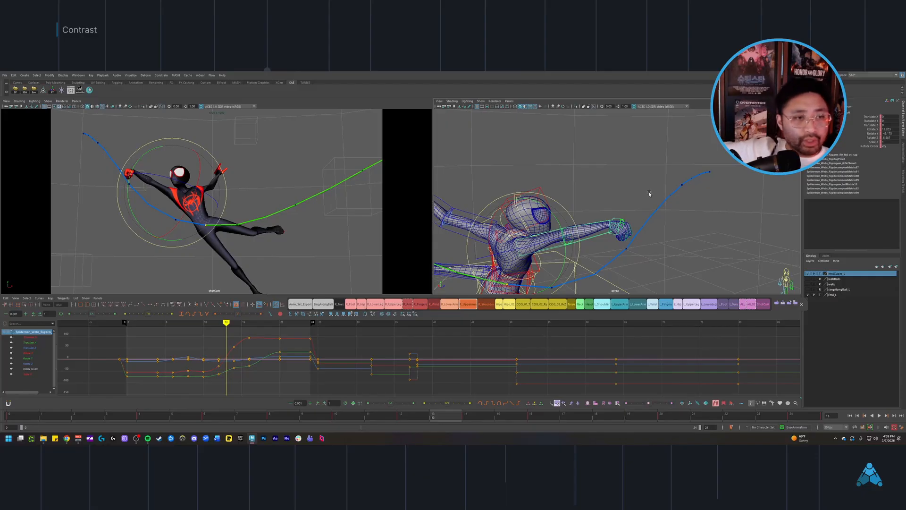
key(alt+comma)
key(alt+period)
key(alt+period)
key(alt+period)
key(alt+period)
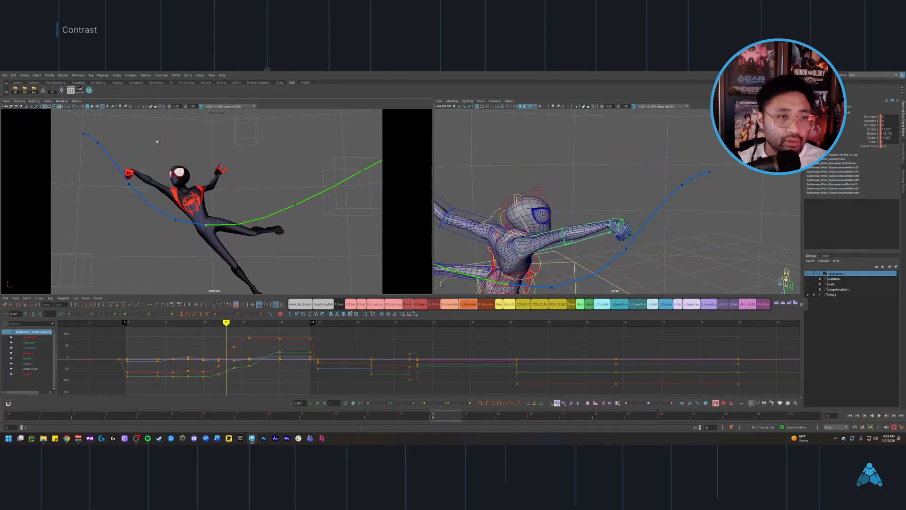
Step: Step through frames 13 to 16 and back, comparing how the arms change position between the successive poses
key(alt+comma)
key(alt+comma)
key(alt+period)
key(alt+period)
key(alt+period)
key(alt+period)
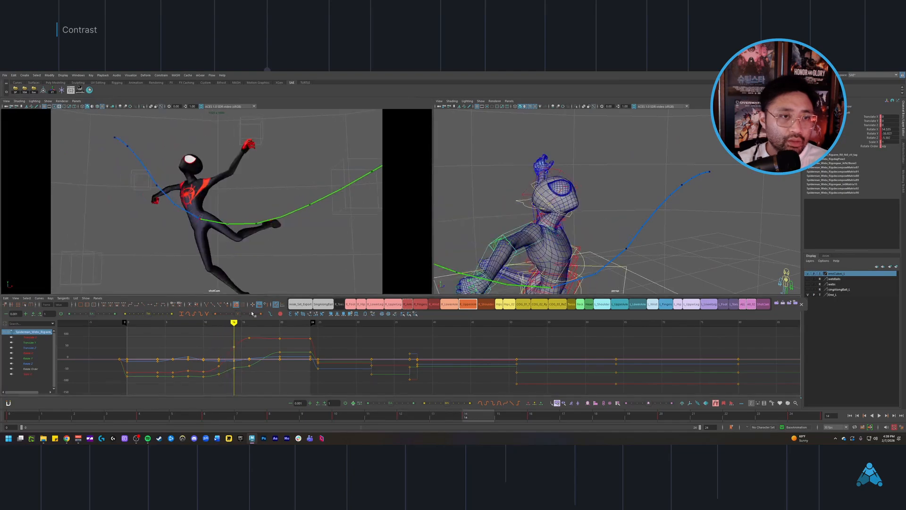
key(alt+period)
key(alt+period)
key(alt+comma)
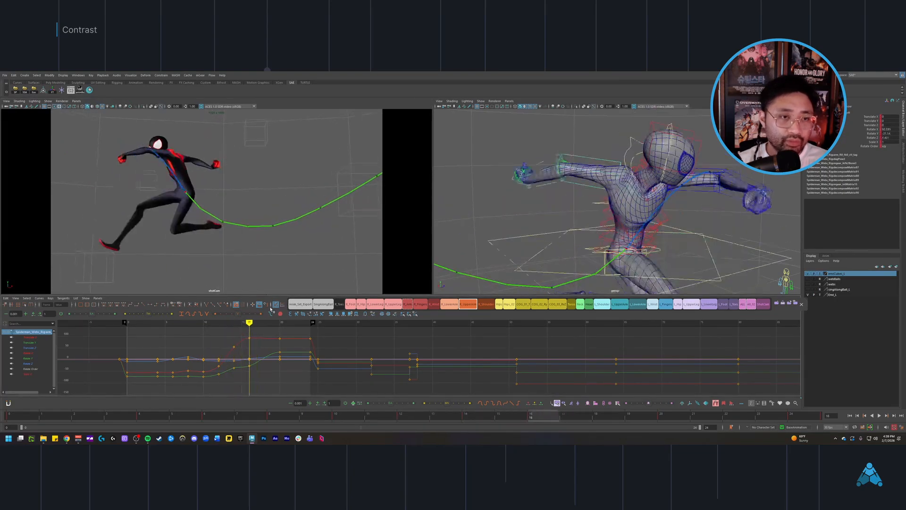
key(alt+comma)
key(alt+comma)
key(alt+comma)
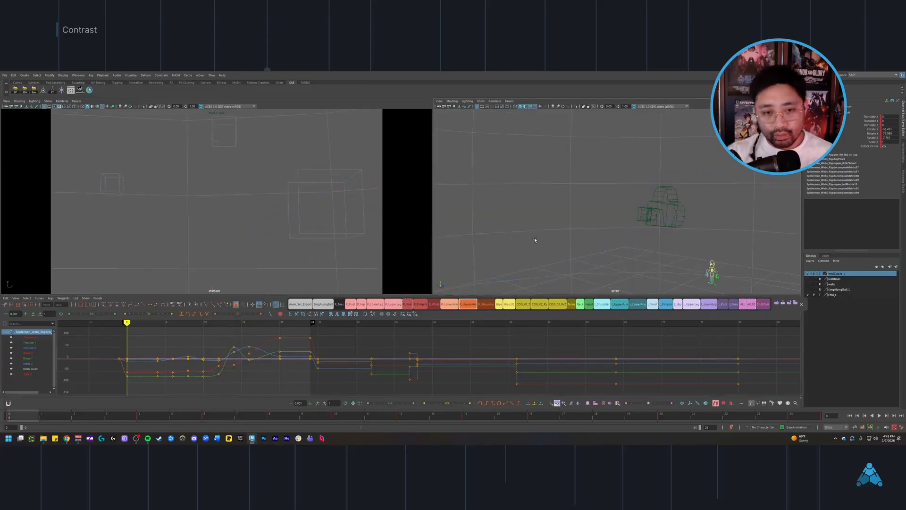
Step: Play the swing animation from its start to review how the poses contrast
key(alt+v)
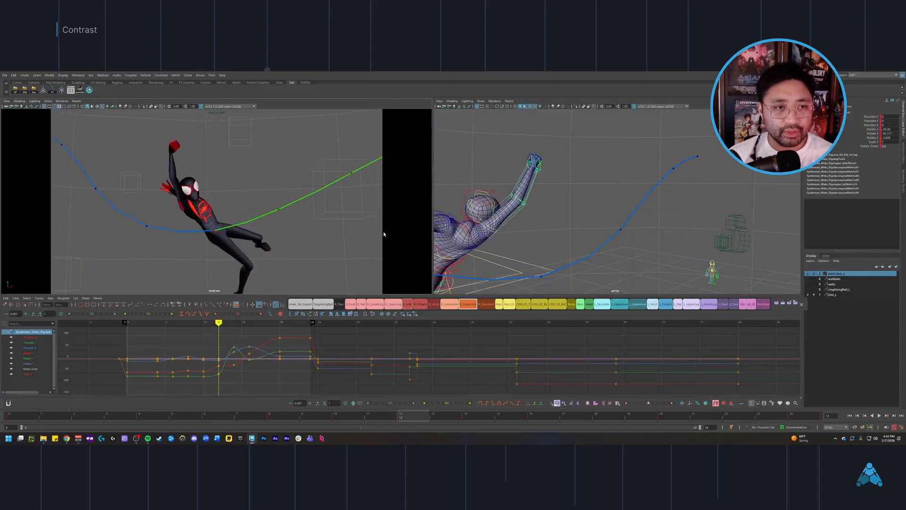
key(alt+shift+v)
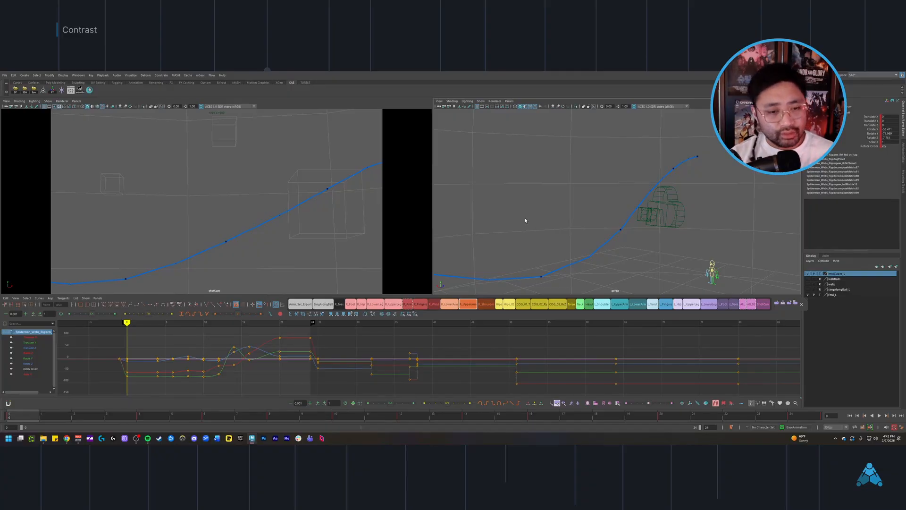
key(alt+v)
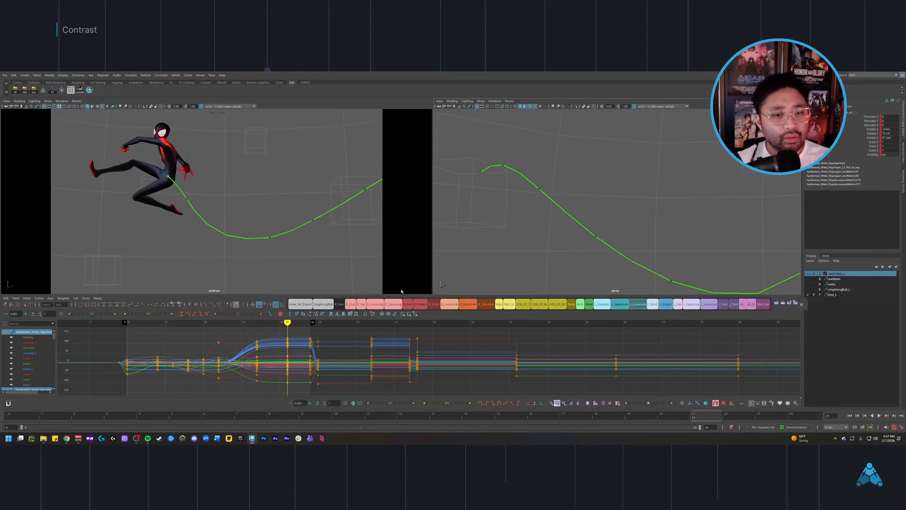
Step: Go back to frame 13, clear the selection, and examine the pose in wireframe from another angle
mouse_move(281, 340)
mouse_down()
mouse_move(209, 332)
mouse_move(271, 331)
mouse_move(210, 330)
mouse_move(250, 332)
mouse_up()
key(alt+comma)
key(alt+comma)
key(alt+comma)
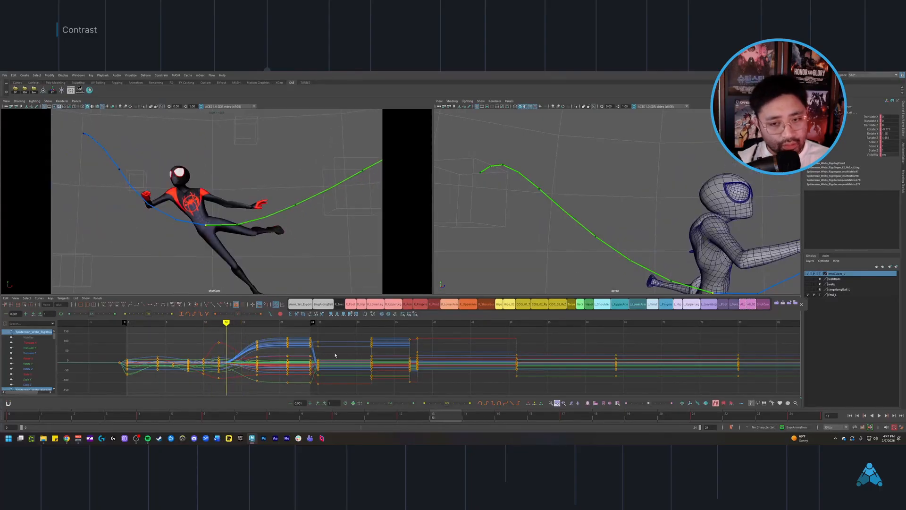
alt+drag(590, 224, 560, 189)
click(560, 189)
key(4)
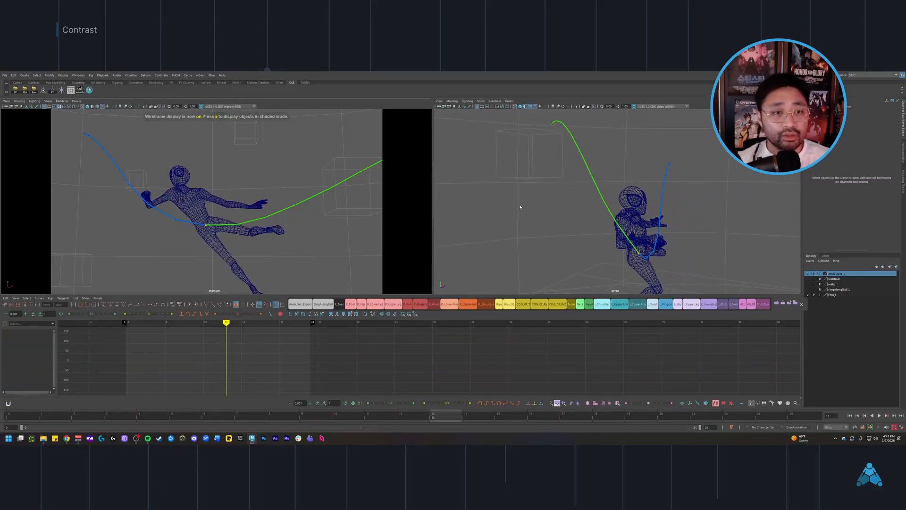
key(ctrl+shift+s)
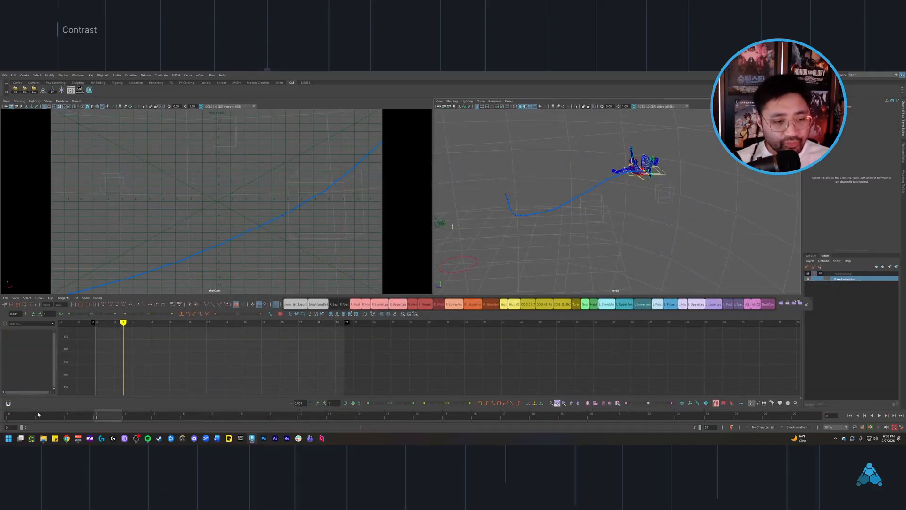
Step: Scrub the swing from its opening frames to frame 26 and show the camera view in wireframe
drag(38, 415, 777, 387)
scroll(528, 248, up, 1)
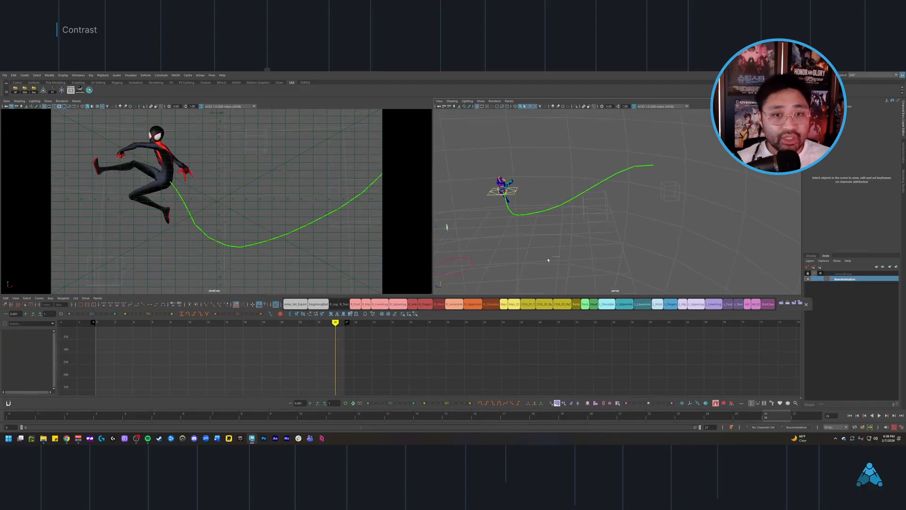
key(4)
scroll(528, 257, up, 1)
key(4)
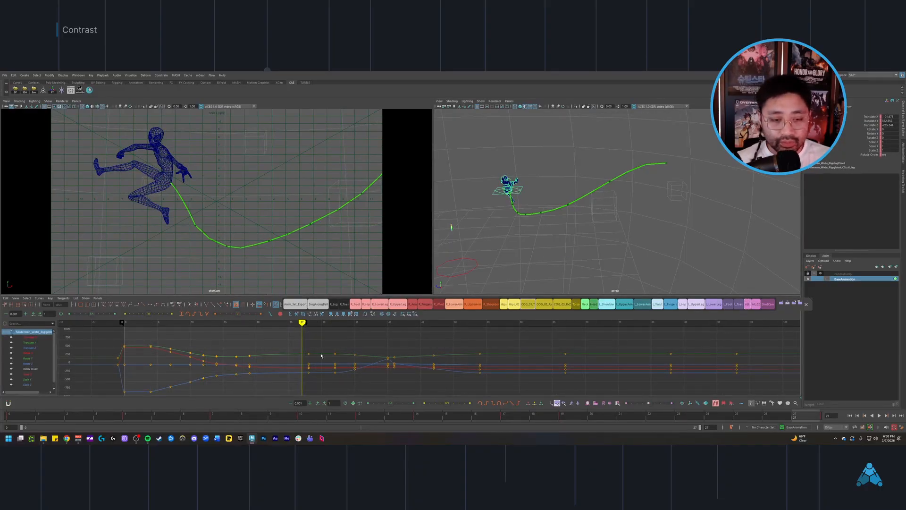
Step: Scrub to frame 40 and extend the playback range so that it ends at frame 40
drag(321, 356, 387, 356)
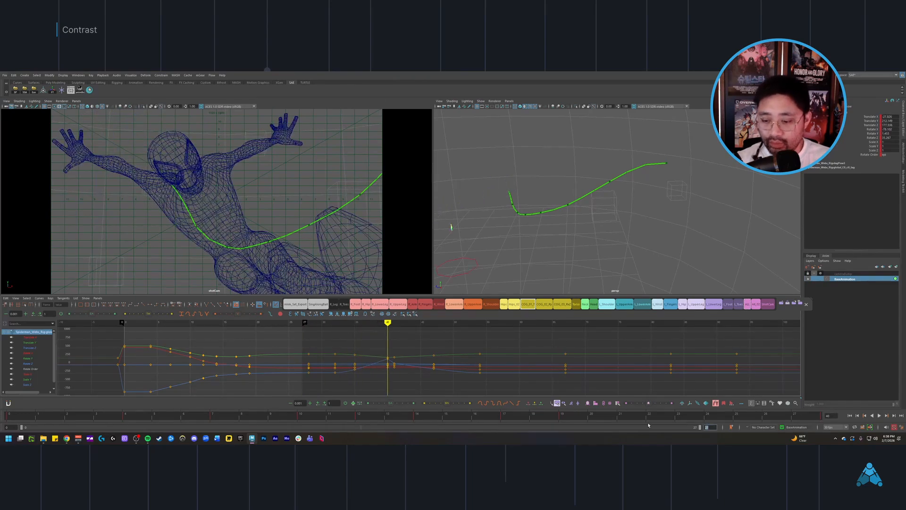
text(0)
key(Return)
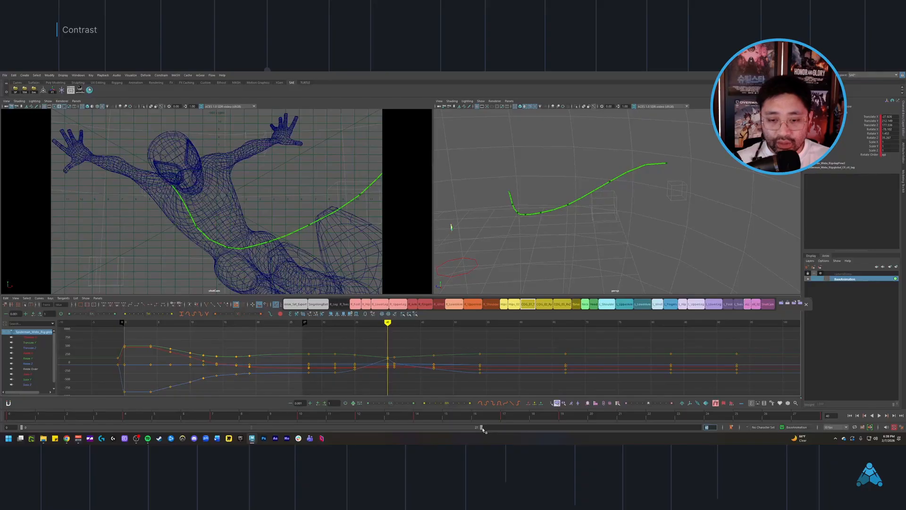
drag(486, 429, 701, 428)
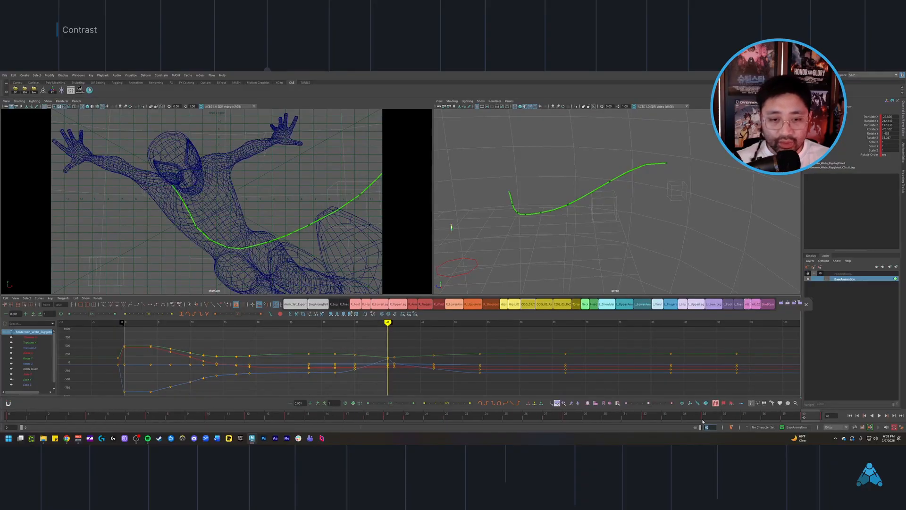
Step: Examine the body control's animation curves around frame 19 and restore textured shading in the camera view
key(f)
alt+right_drag(408, 388, 370, 382)
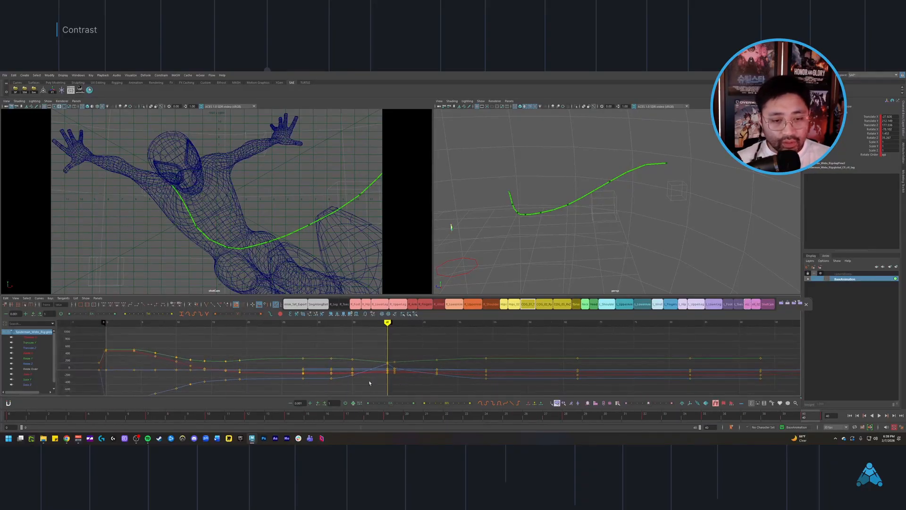
alt+middle_drag(370, 382, 379, 381)
drag(298, 369, 300, 371)
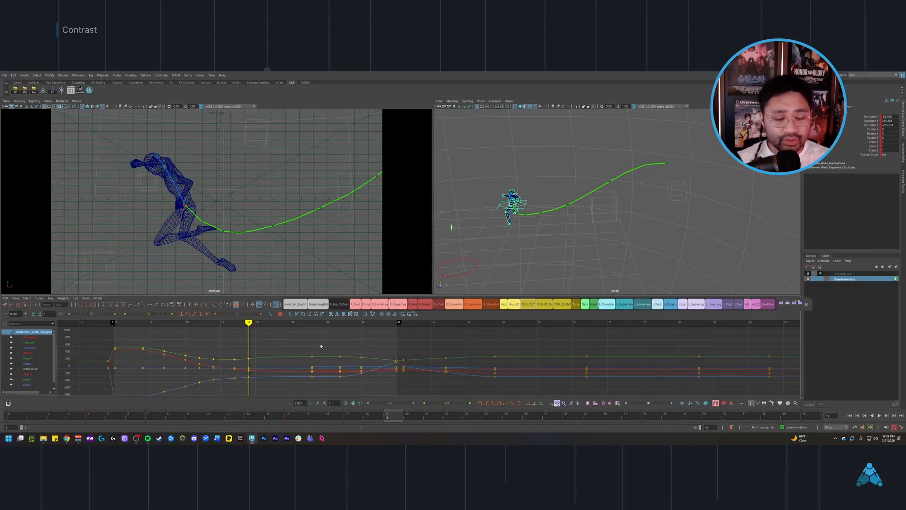
alt+middle_drag(320, 346, 347, 346)
key(6)
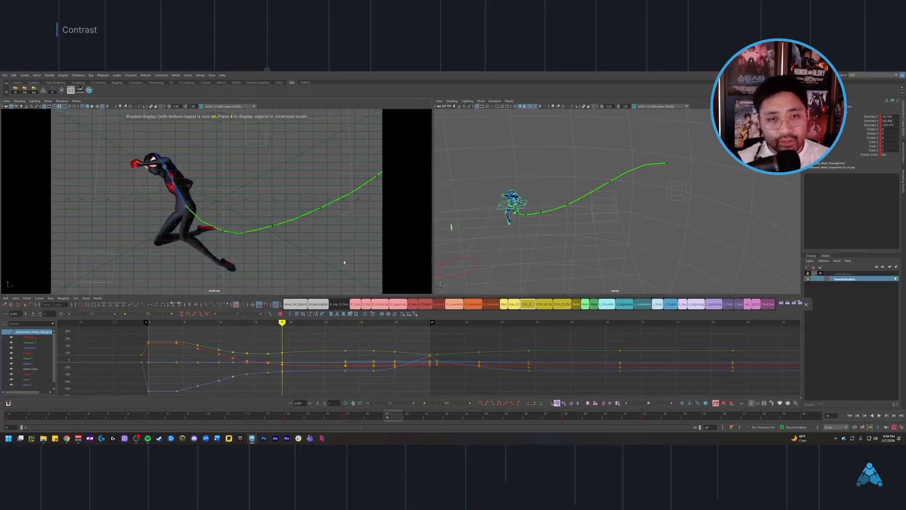
Step: Show the perspective view with textures, reselect the body's main COG control, and inspect its animation curves
alt+middle_drag(529, 246, 545, 243)
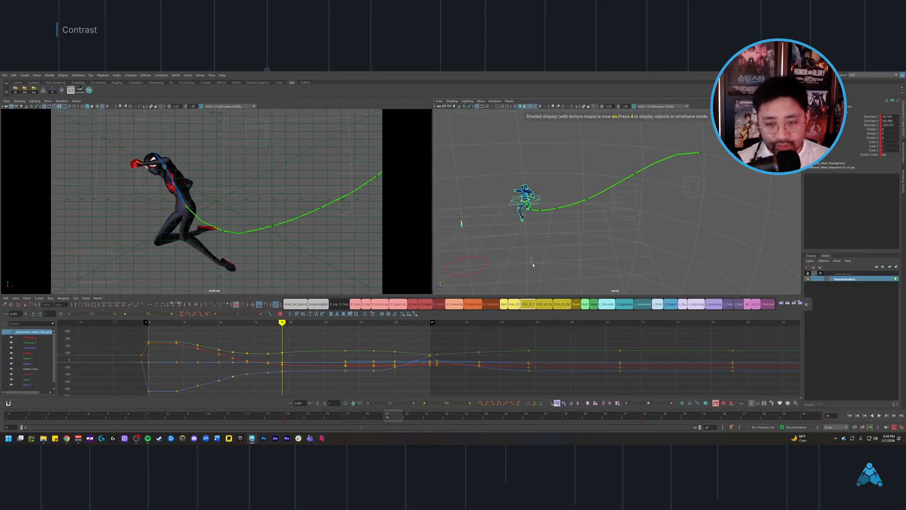
click(537, 291)
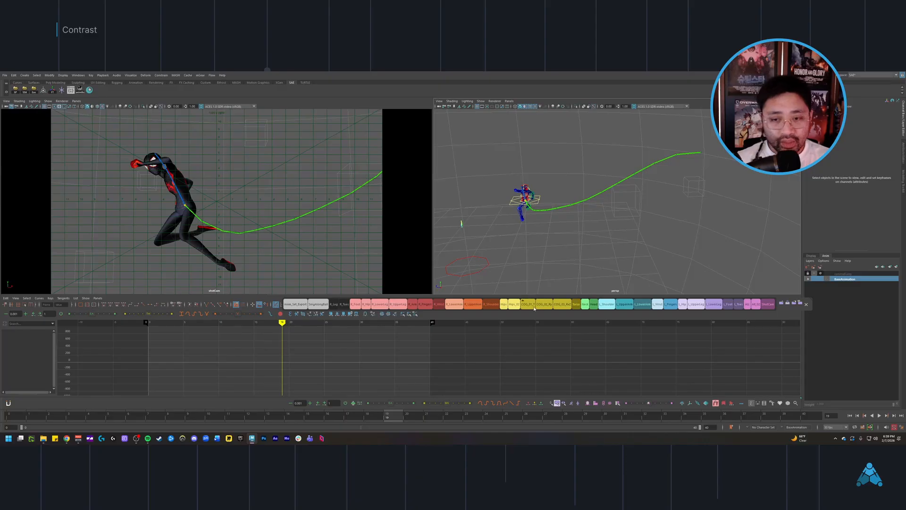
click(534, 306)
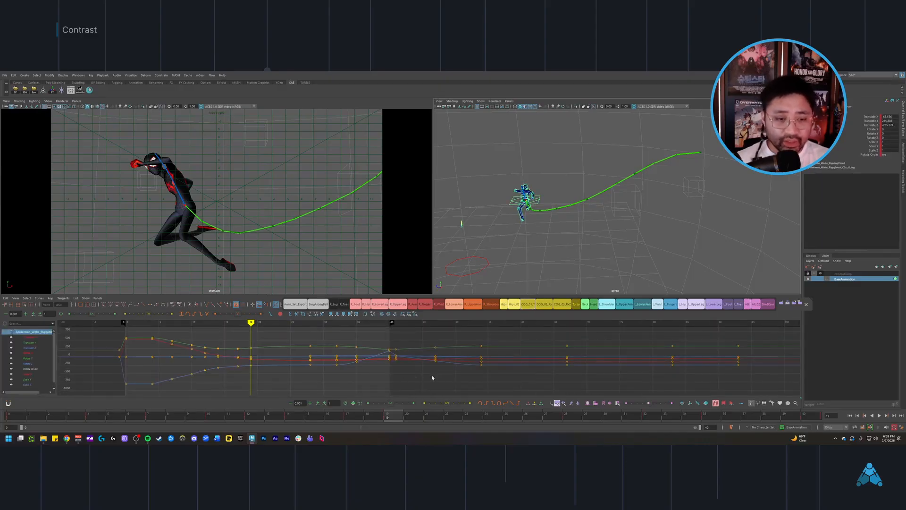
alt+middle_drag(385, 385, 443, 368)
mouse_move(443, 368)
alt+right_down()
mouse_move(433, 359)
mouse_move(446, 362)
alt+right_up()
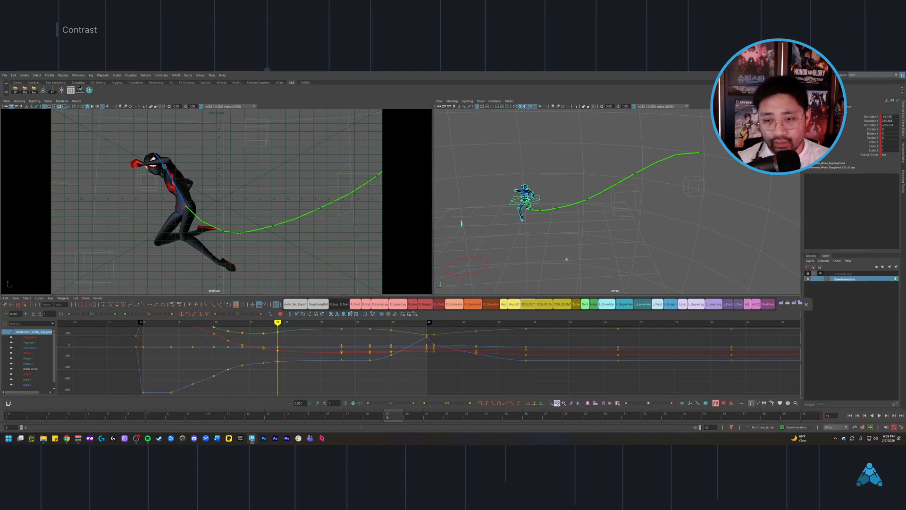
Step: Select the torso controls and step back and forth between frames 12 and 25 to compare the body poses
click(577, 304)
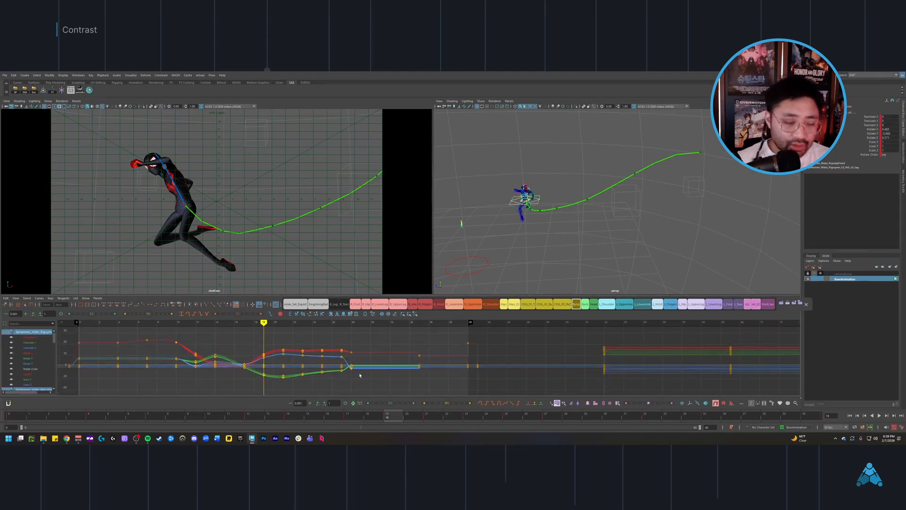
alt+middle_drag(359, 375, 367, 378)
key(comma)
key(comma)
key(comma)
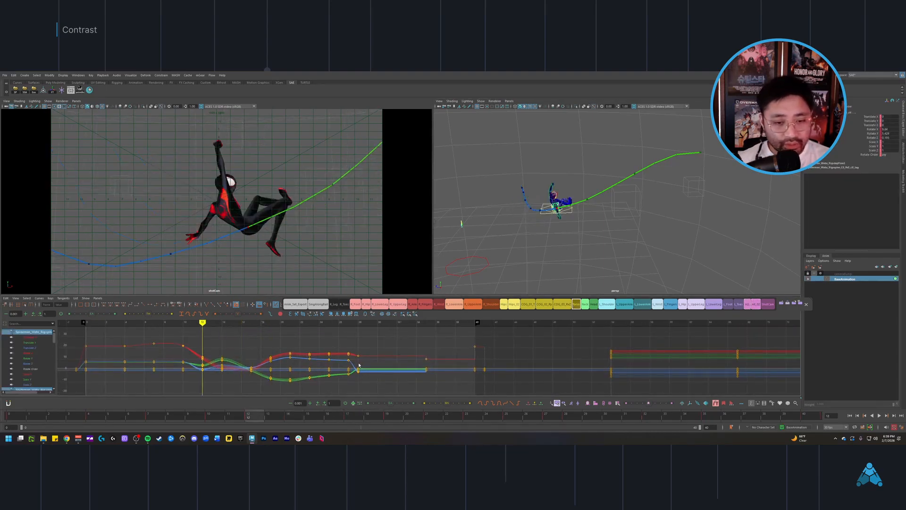
key(period)
key(period)
key(period)
key(period)
key(period)
key(period)
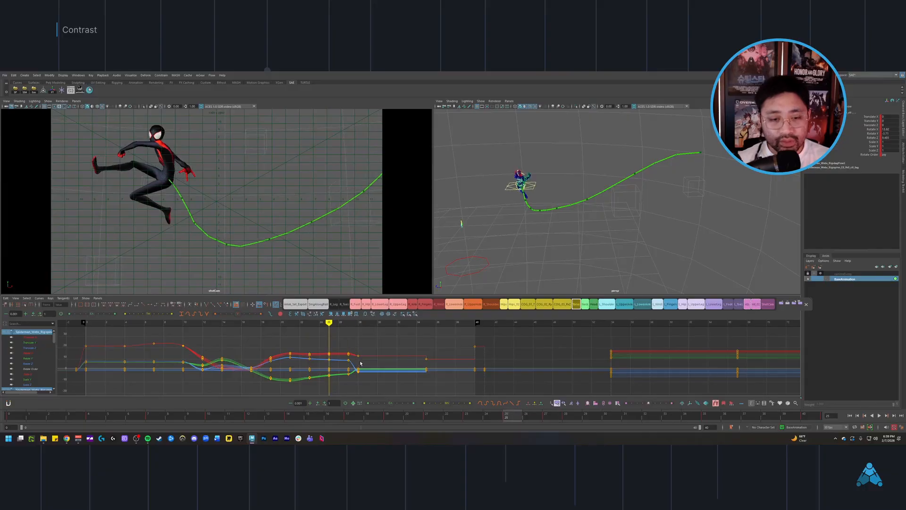
key(comma)
key(comma)
key(period)
key(period)
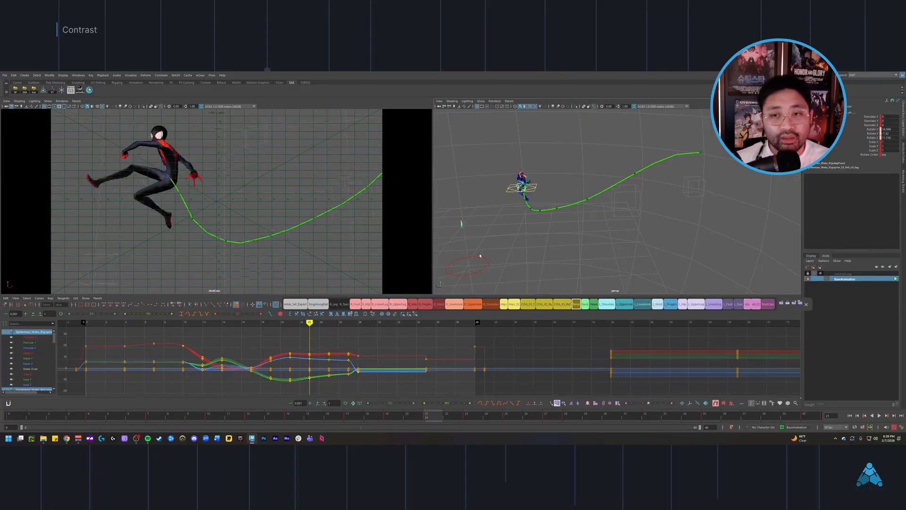
Step: Scrub to frame 26 with nothing selected to review the pose, and reselect the main COG control
click(567, 254)
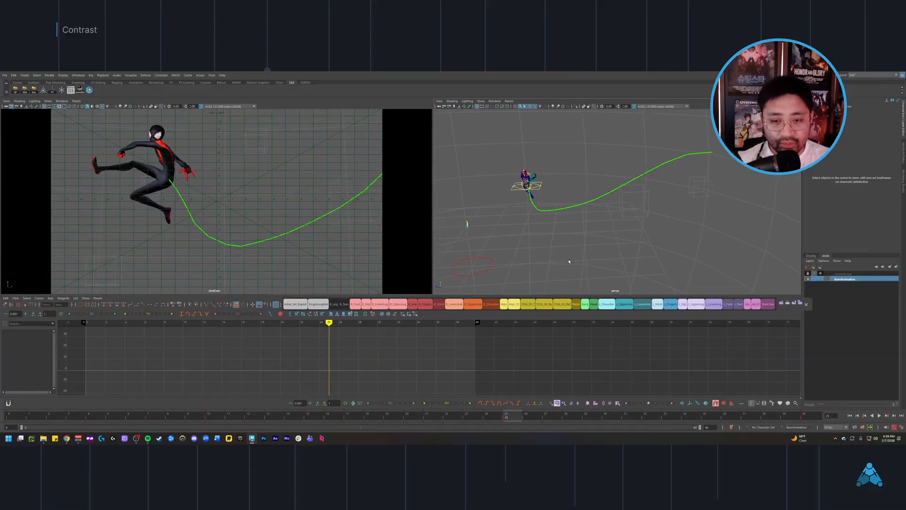
drag(308, 422, 536, 398)
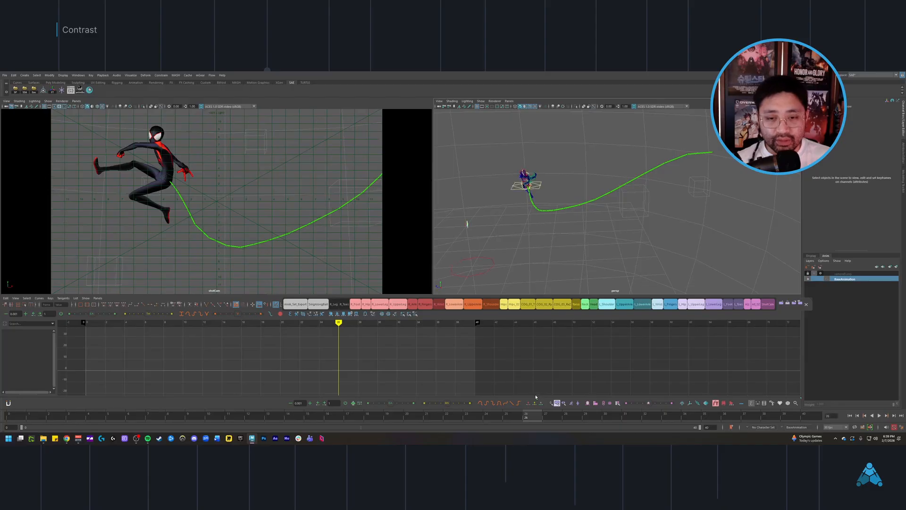
alt+middle_drag(556, 261, 551, 260)
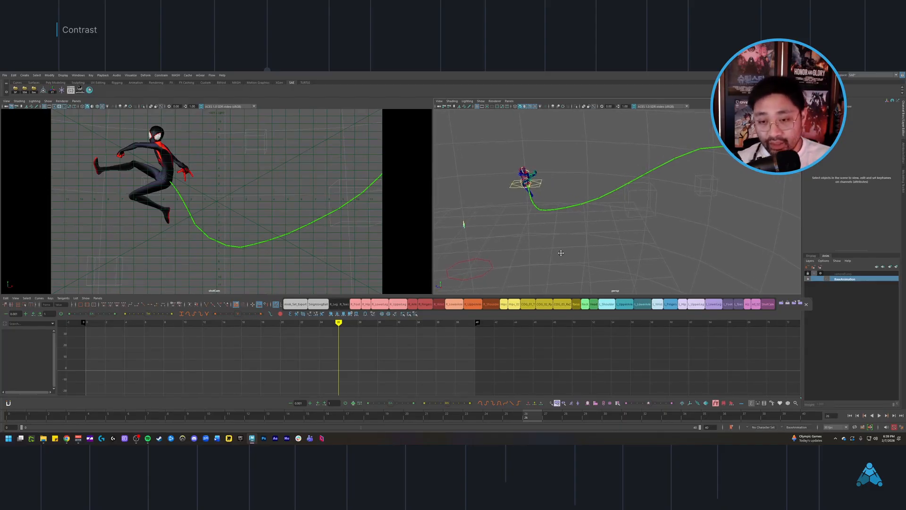
click(531, 307)
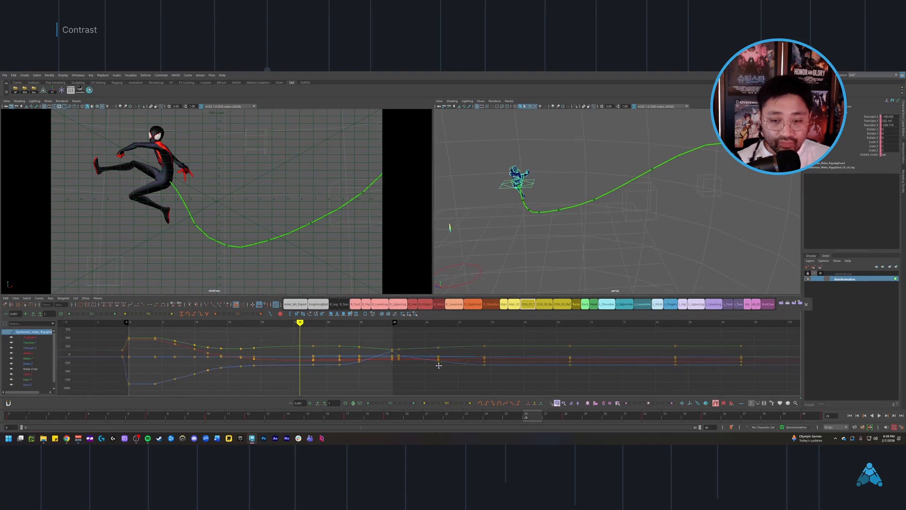
Step: Set the playback range to start at frame 19 and play the shortened section
key(alt+v)
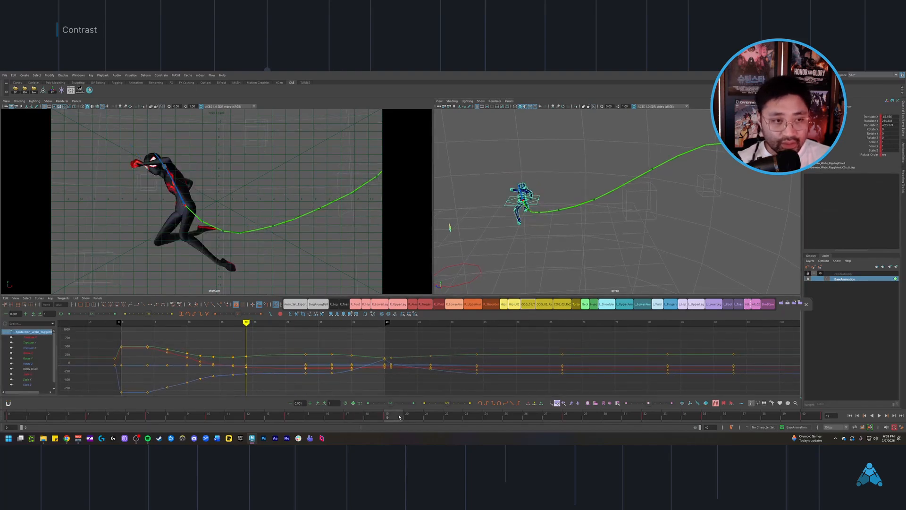
key(Escape)
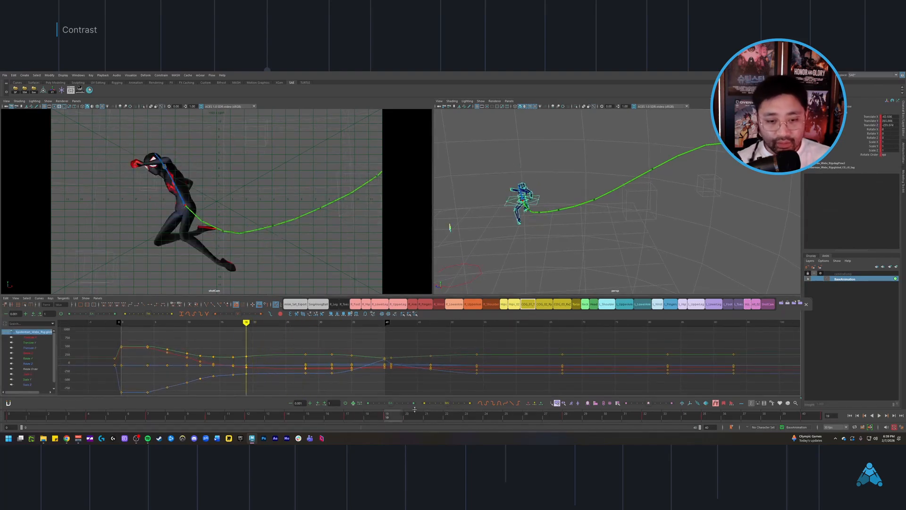
text(1)
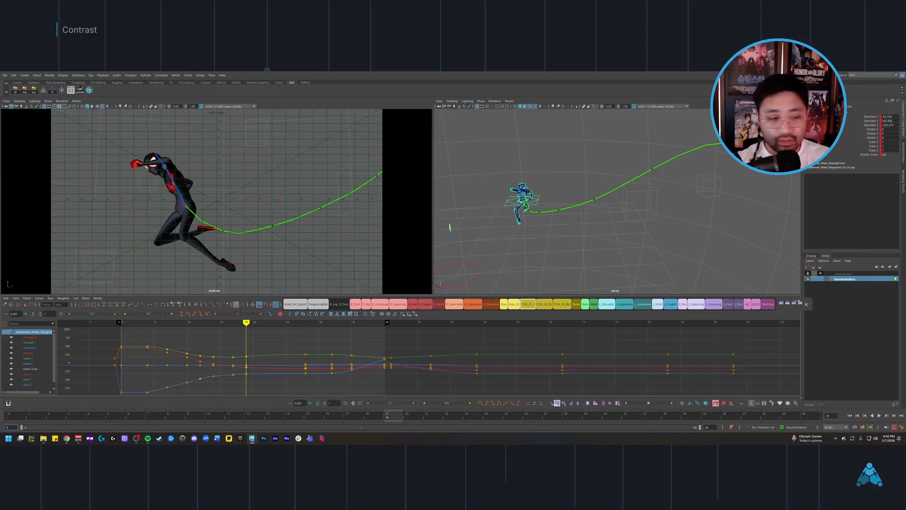
text(9)
key(Return)
key(alt+v)
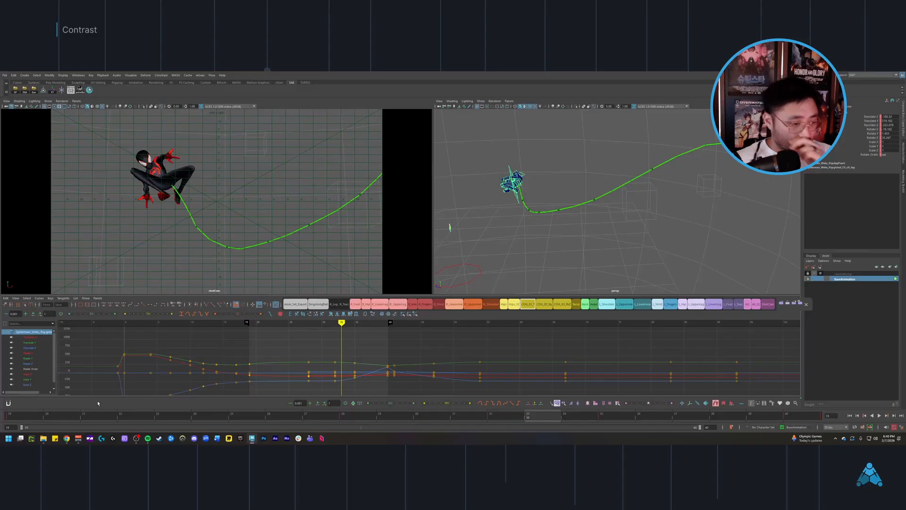
Step: Scrub to frame 26, clear the selection, and examine the character's pose and motion path from several perspective angles
drag(38, 418, 275, 409)
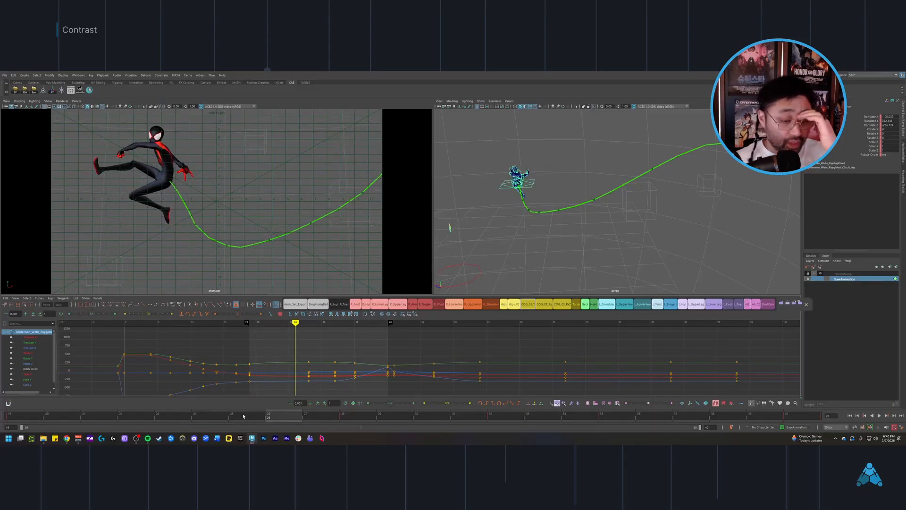
alt+drag(568, 224, 619, 196)
click(619, 196)
alt+middle_drag(602, 194, 620, 215)
scroll(625, 210, up, 3)
alt+right_drag(620, 216, 633, 222)
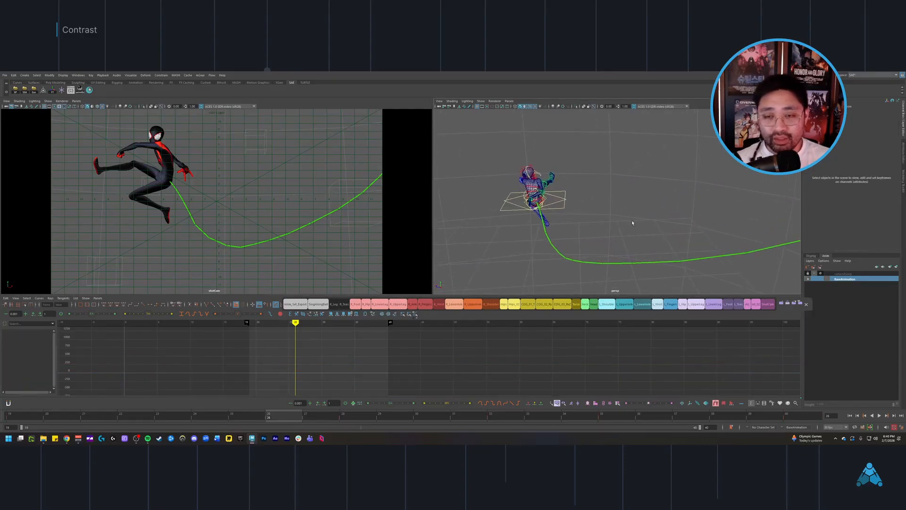
alt+drag(592, 221, 582, 240)
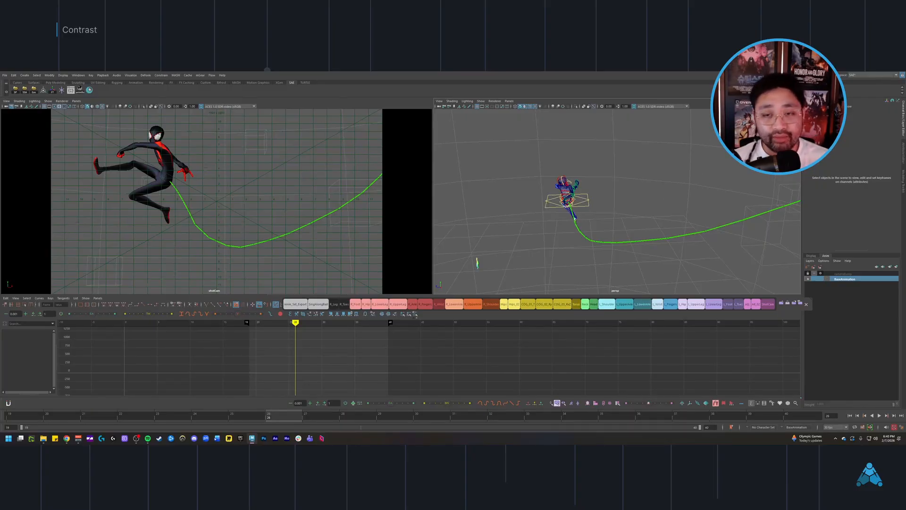
Step: Display both views in wireframe to inspect the character's pose without textures
mouse_move(575, 219)
alt+mouse_down()
mouse_move(563, 208)
mouse_move(625, 227)
mouse_move(638, 206)
mouse_move(590, 222)
alt+mouse_up()
key(4)
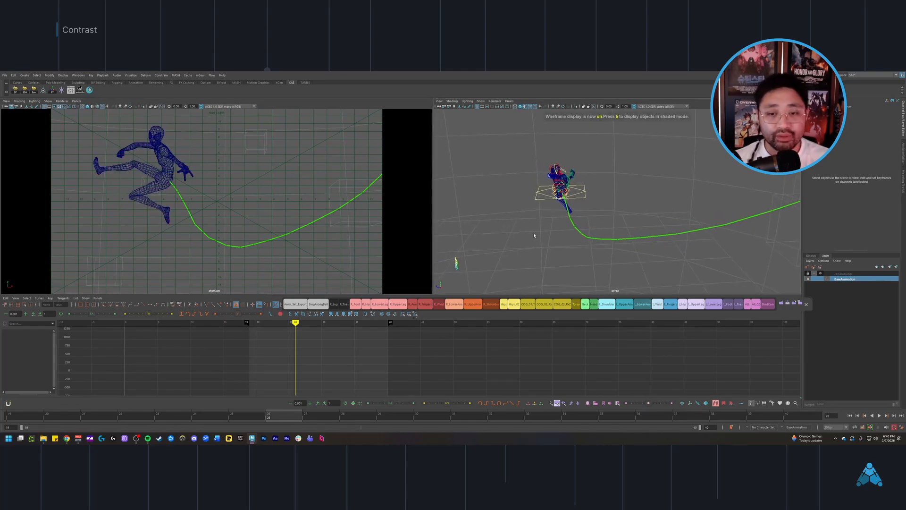
key(ctrl+shift+s)
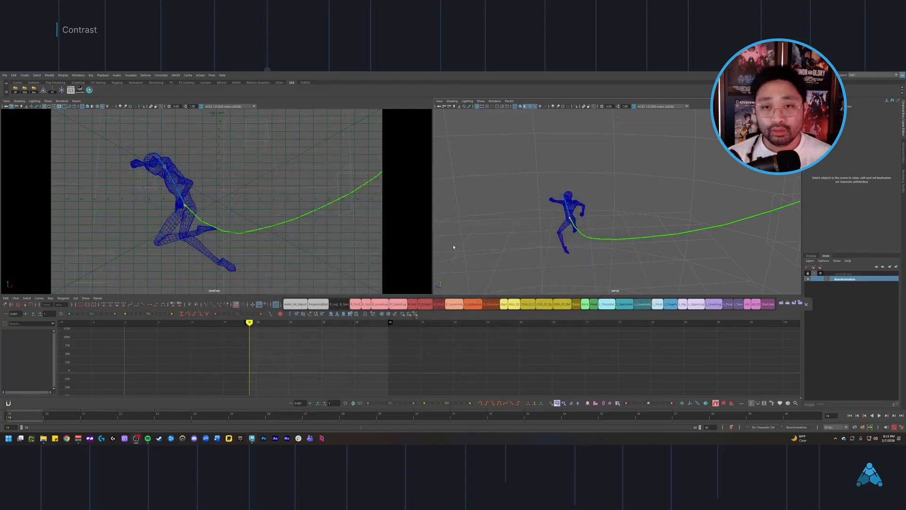
Step: Select the main COG control and restore the textured display in the shot camera view
click(526, 304)
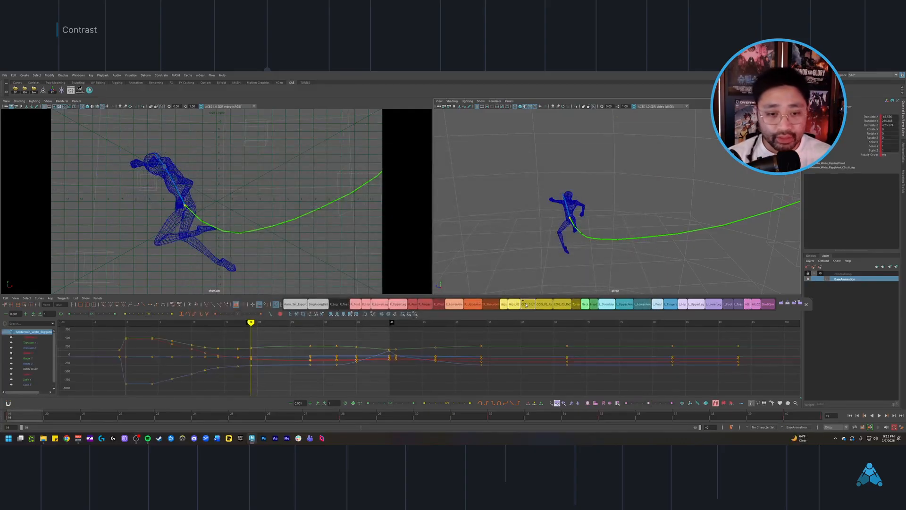
key(period)
key(comma)
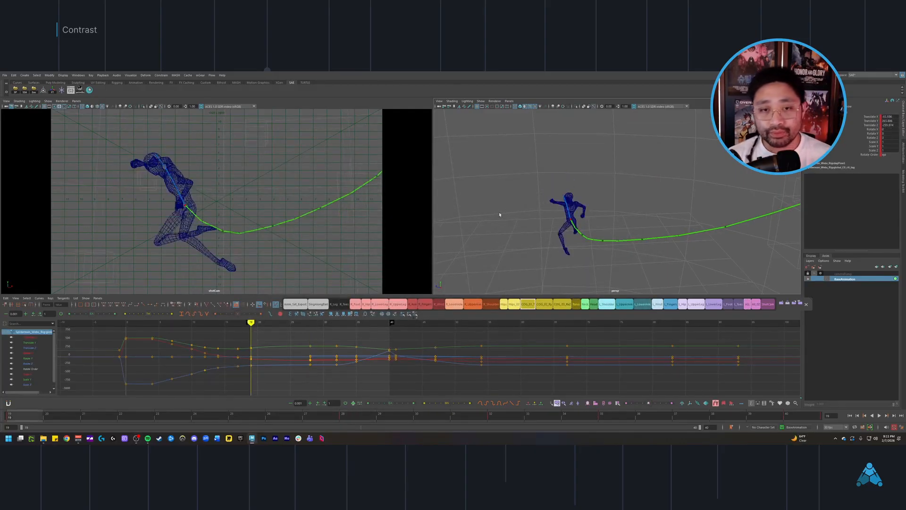
key(6)
mouse_move(497, 223)
alt+mouse_down()
mouse_move(568, 227)
mouse_move(548, 276)
alt+mouse_up()
click(549, 276)
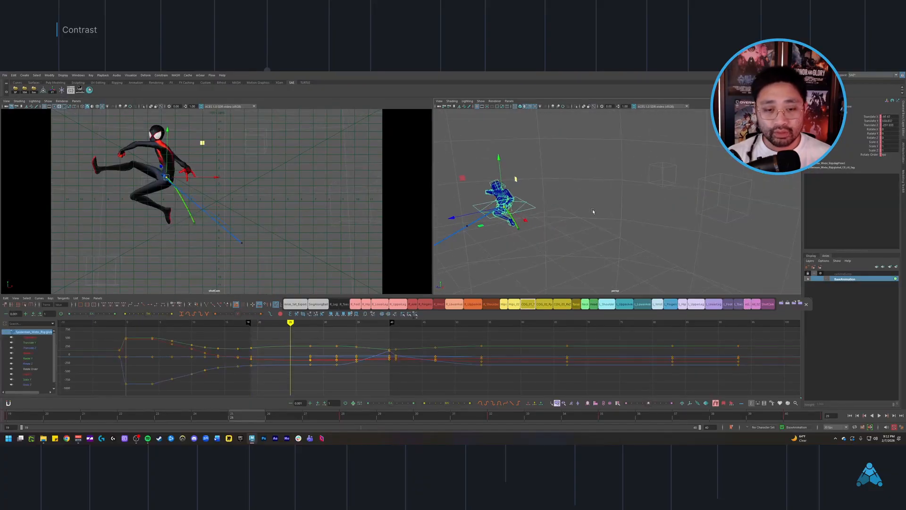
Step: Move through neighbouring frames, clear the selection at frame 27, and examine the kicking pose from a closer perspective angle
key(alt+period)
key(alt+period)
key(alt+period)
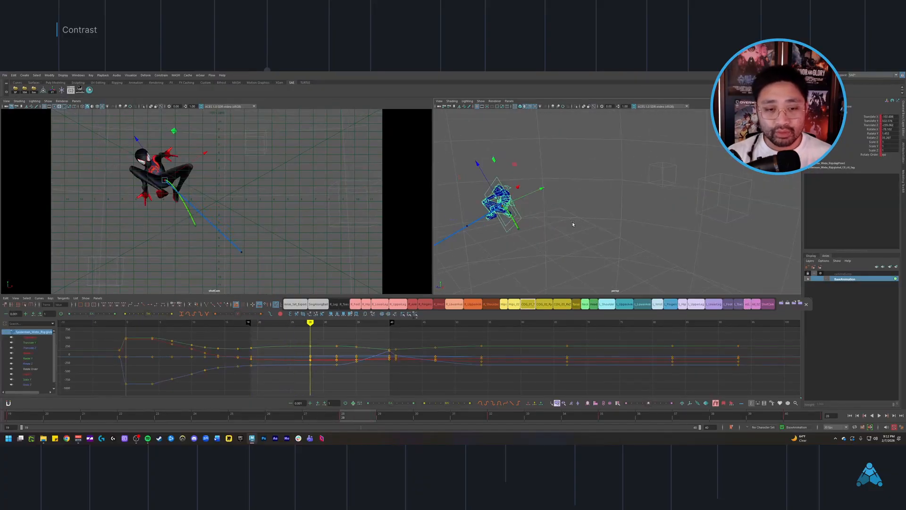
key(alt+comma)
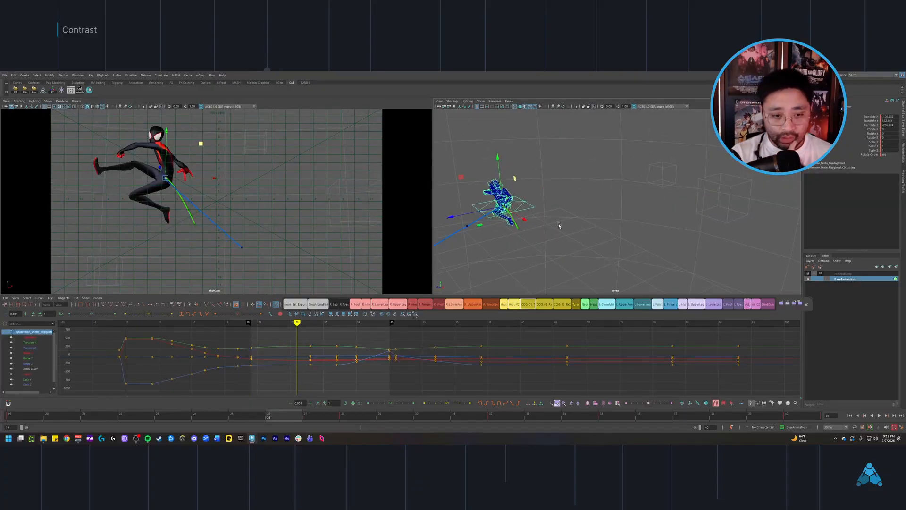
click(626, 265)
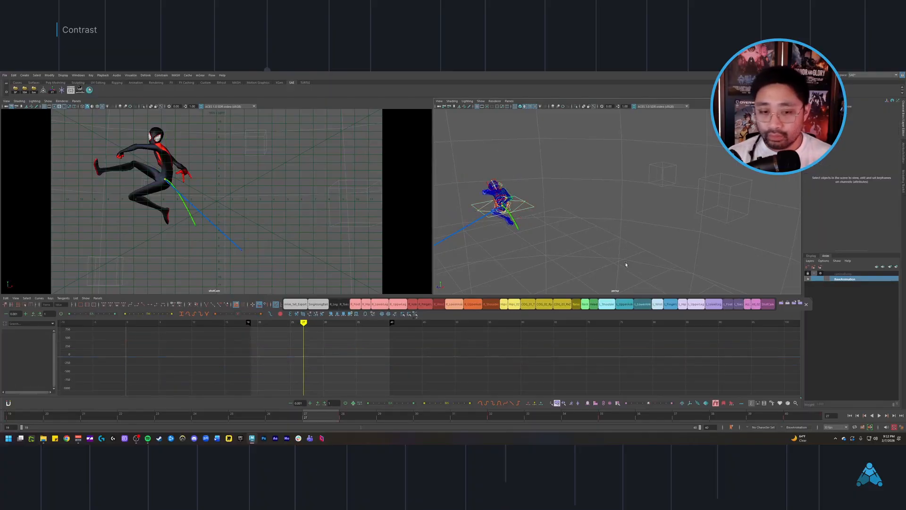
alt+drag(614, 275, 632, 232)
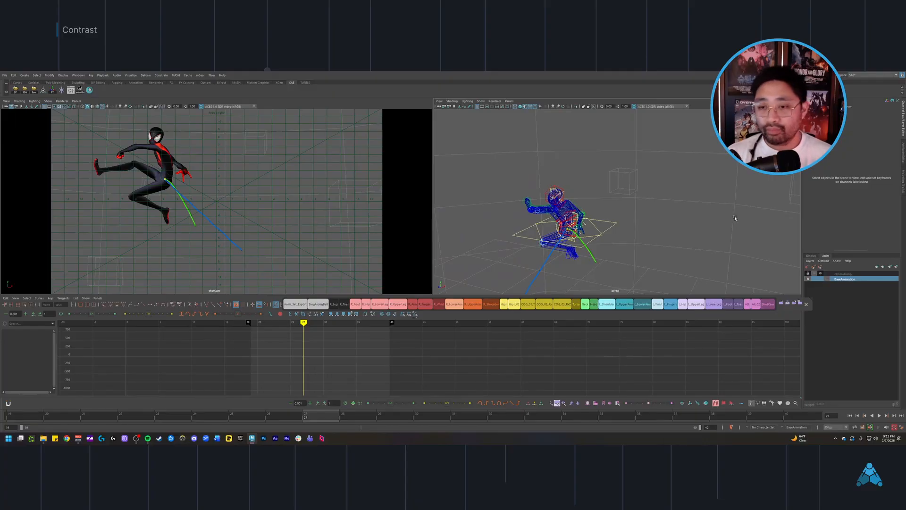
alt+right_drag(687, 265, 684, 265)
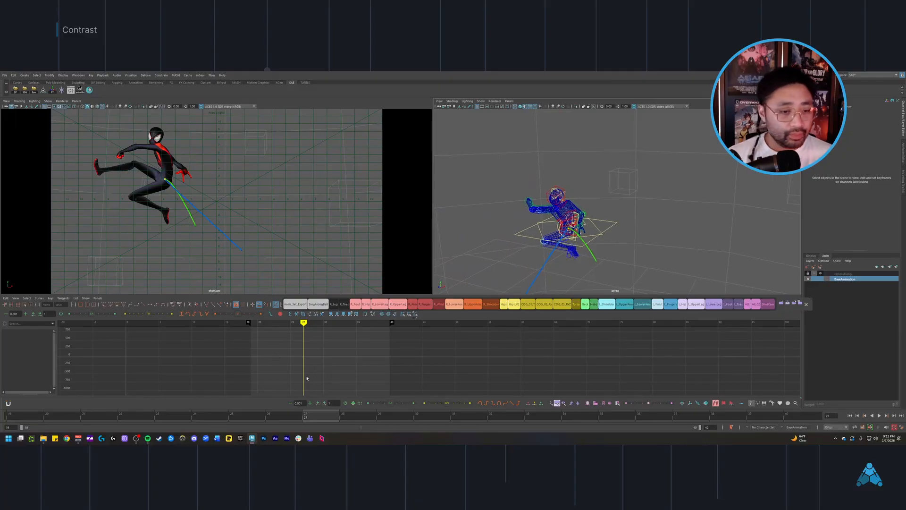
Step: Scrub back and forth over the frames after the kick to compare the contrasting poses in both views
alt+middle_drag(307, 378, 382, 394)
mouse_move(379, 373)
mouse_down()
mouse_move(227, 348)
mouse_move(308, 363)
mouse_move(344, 359)
mouse_move(246, 352)
mouse_move(344, 355)
mouse_move(227, 353)
mouse_move(364, 349)
mouse_move(241, 347)
mouse_move(343, 354)
mouse_move(246, 340)
mouse_move(355, 350)
mouse_move(249, 347)
mouse_move(332, 354)
mouse_up()
mouse_move(661, 214)
alt+mouse_down()
mouse_move(627, 222)
mouse_move(675, 200)
mouse_move(649, 221)
mouse_move(637, 248)
alt+mouse_up()
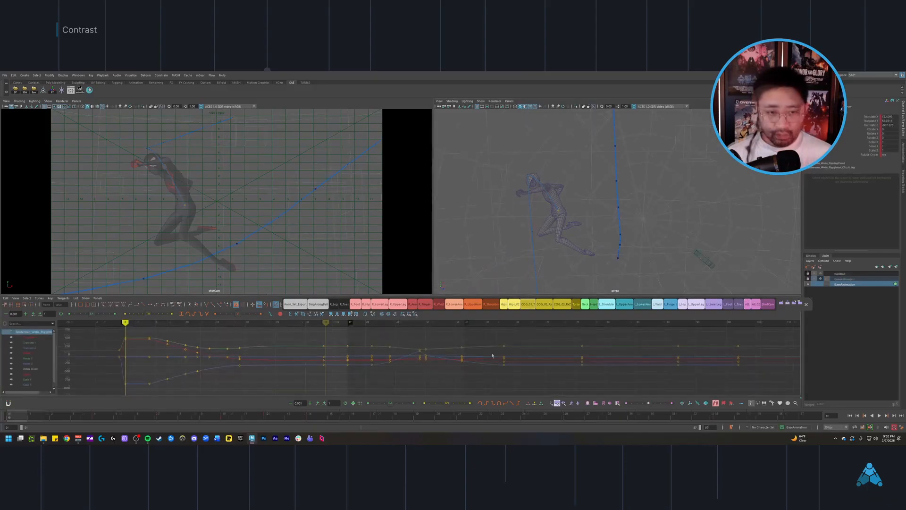
Step: Play and scrub from the arched swing pose to the kicking pose, inspecting the COG motion path from several perspective angles
drag(278, 373, 250, 375)
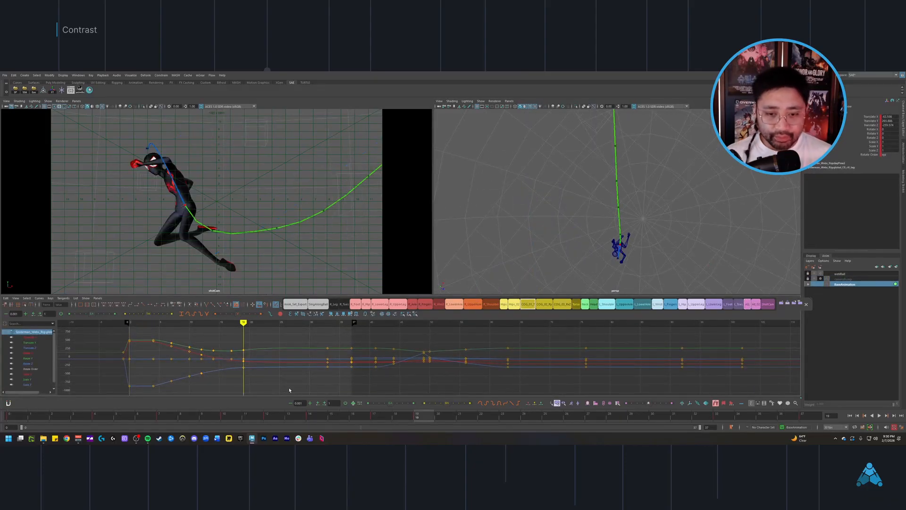
key(alt+v)
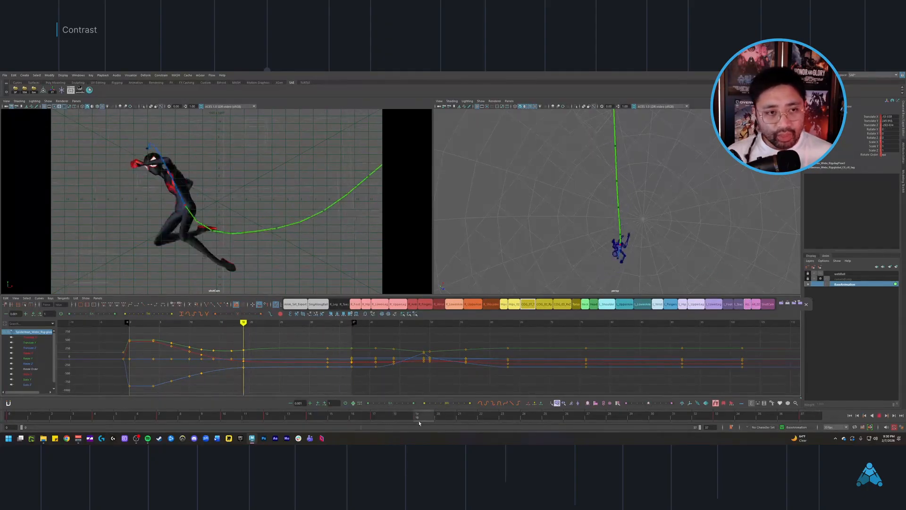
mouse_move(528, 419)
mouse_down()
mouse_move(624, 417)
mouse_move(253, 407)
mouse_move(608, 421)
mouse_up()
key(.)
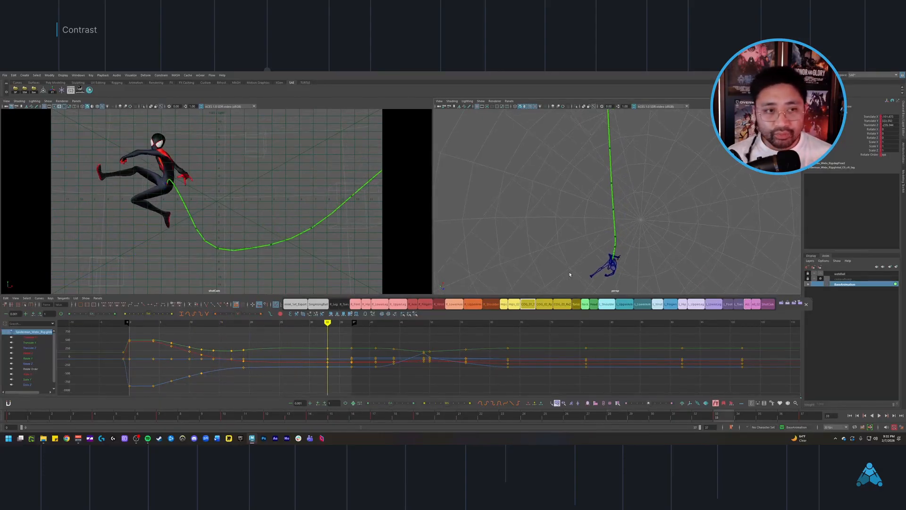
key(.)
alt+middle_drag(554, 255, 515, 257)
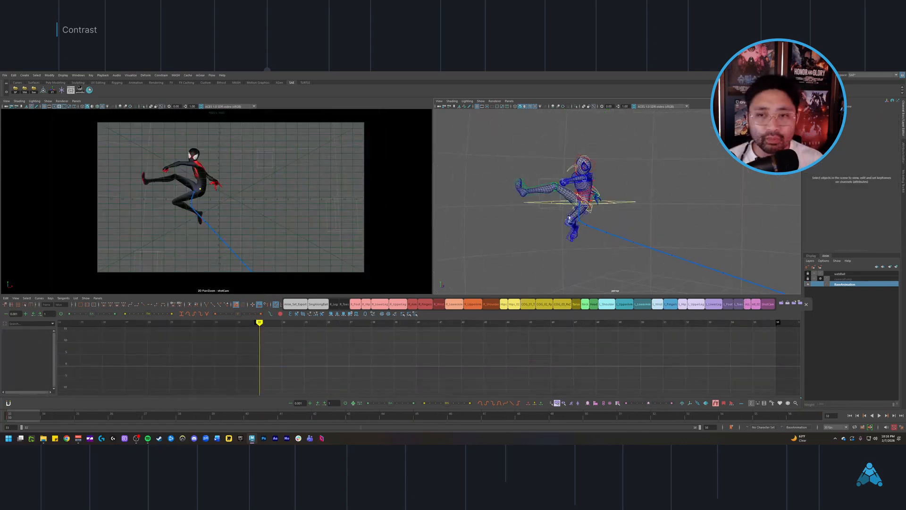
alt+drag(570, 217, 541, 255)
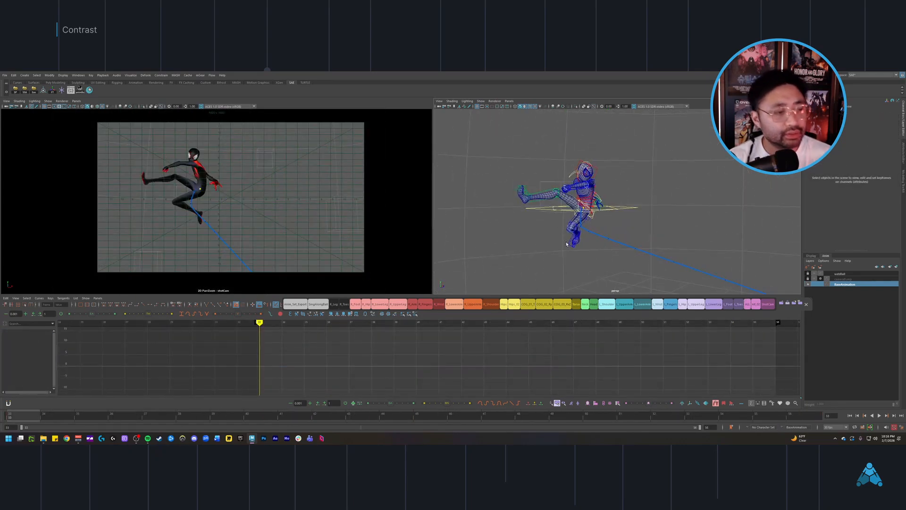
Step: Display the shot camera view in wireframe to inspect the kicking pose without textures
key(4)
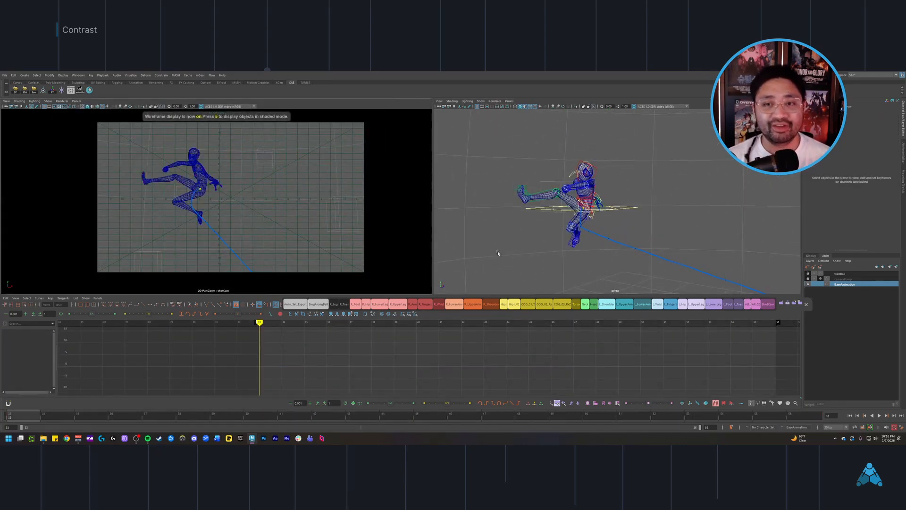
key(4)
alt+drag(603, 230, 597, 227)
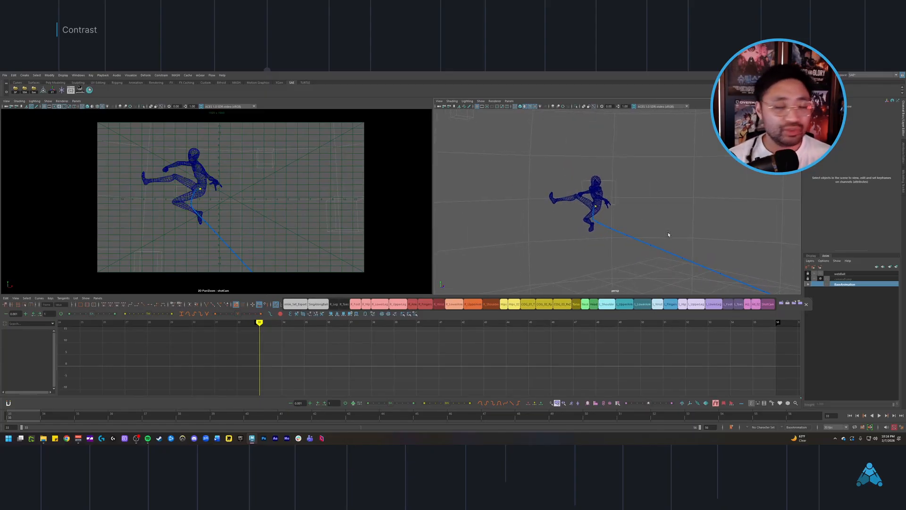
Step: Restore the textured display in the shot camera view and play the section that starts with the kicking pose
key(6)
key(alt+v)
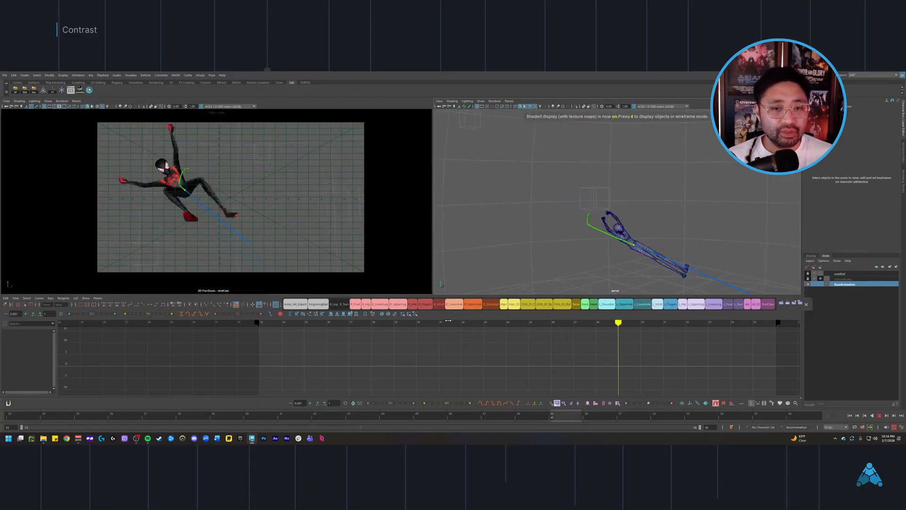
key(alt+v)
alt+right_drag(483, 365, 442, 348)
key(alt+v)
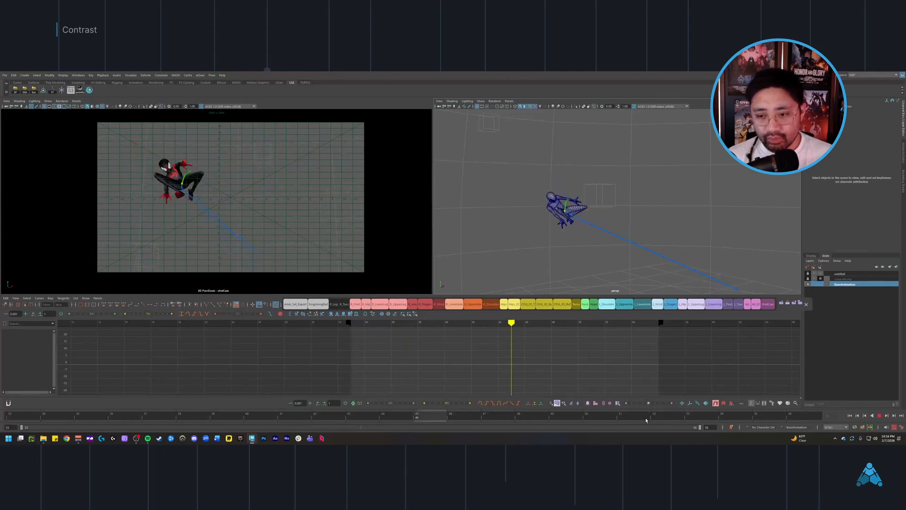
Step: Scrub through the rest of the section and return to the starting kick pose to compare the body shapes
drag(613, 422, 756, 419)
drag(660, 348, 562, 279)
alt+drag(548, 216, 546, 223)
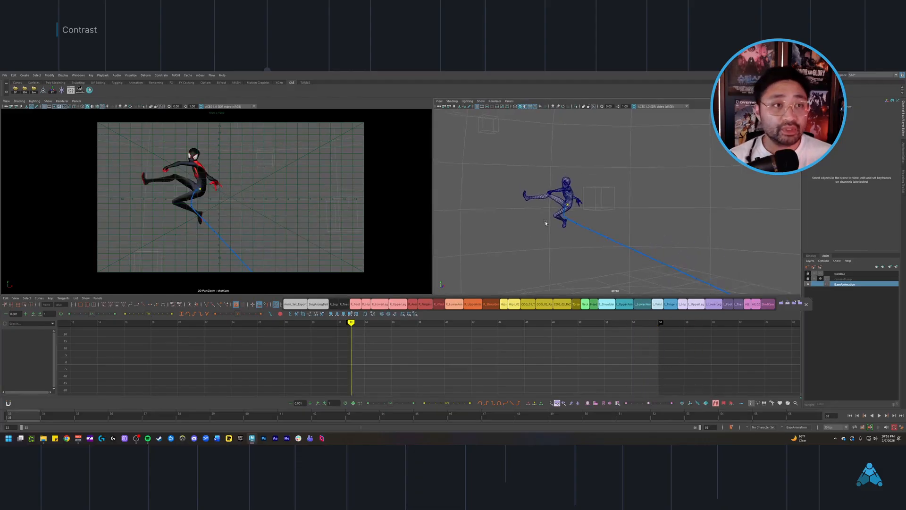
Step: Display the shot camera view in wireframe and start saving the scene under a new name
key(4)
key(ctrl+shift+s)
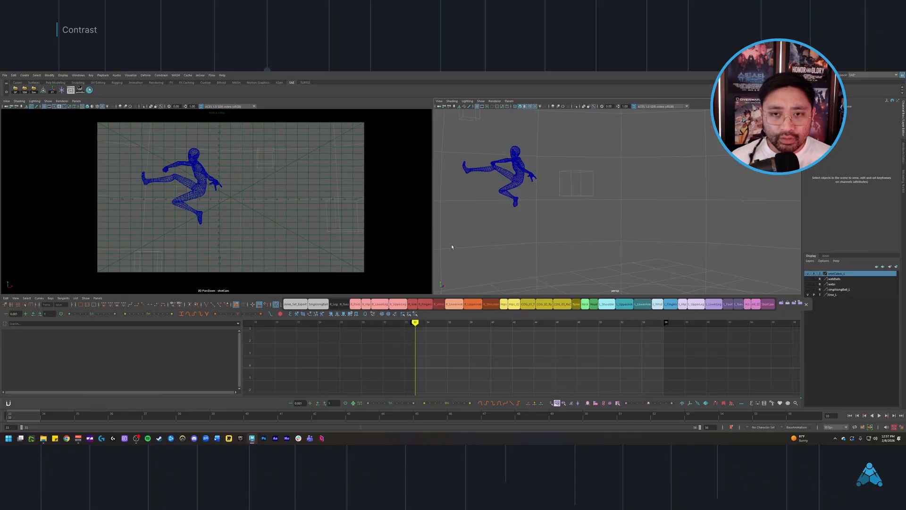
Step: Restore the textured display and scrub from the kick to the tucked pose at frame 47 to study the contrast
key(6)
key(6)
mouse_move(537, 221)
alt+mouse_down()
mouse_move(580, 248)
mouse_move(587, 242)
alt+mouse_up()
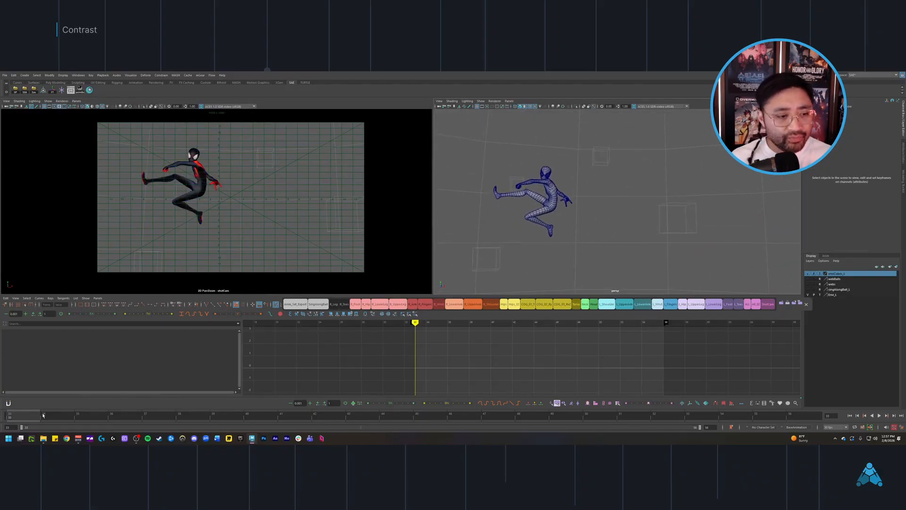
drag(44, 415, 278, 420)
drag(392, 416, 501, 418)
scroll(465, 355, down, 5)
alt+middle_drag(467, 355, 495, 354)
scroll(495, 355, up, 3)
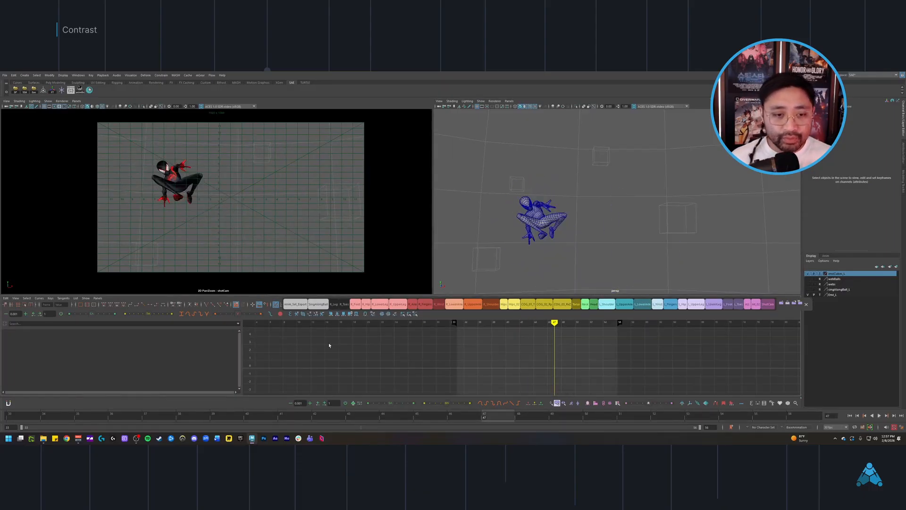
Step: Scrub over the tucked and extended poses, return to the start of the playback range, and select the main COG control
alt+middle_drag(350, 347, 423, 356)
scroll(422, 356, down, 1)
drag(340, 343, 587, 363)
alt+middle_drag(587, 363, 521, 357)
key(alt+shift+v)
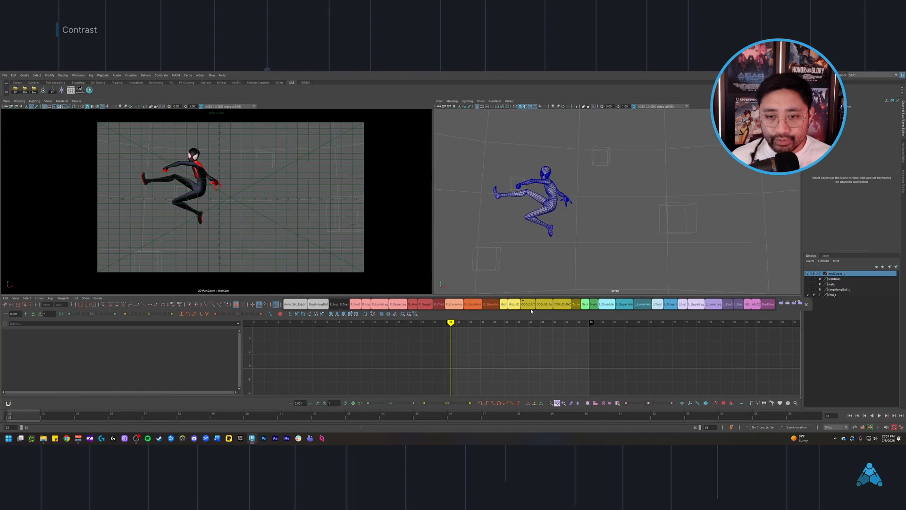
click(529, 306)
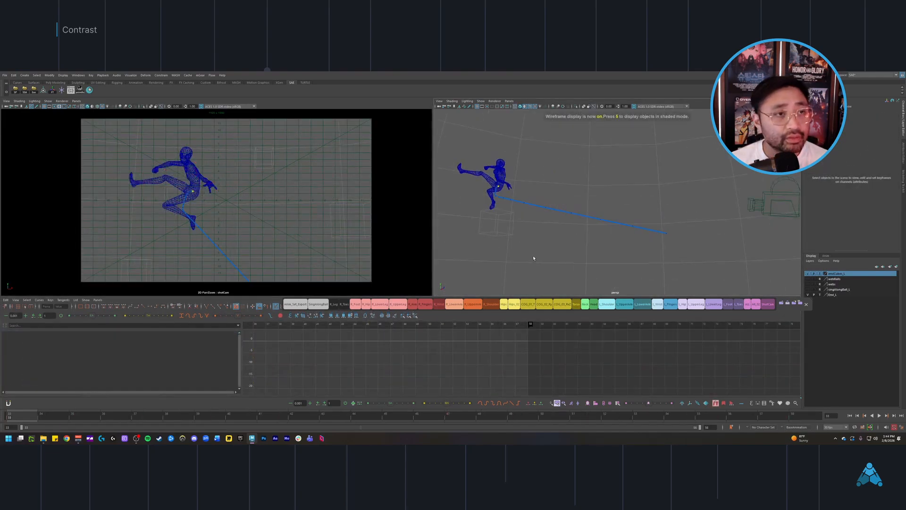
Step: Play the section in the shot camera view while switching its display from wireframe to textured
key(alt+v)
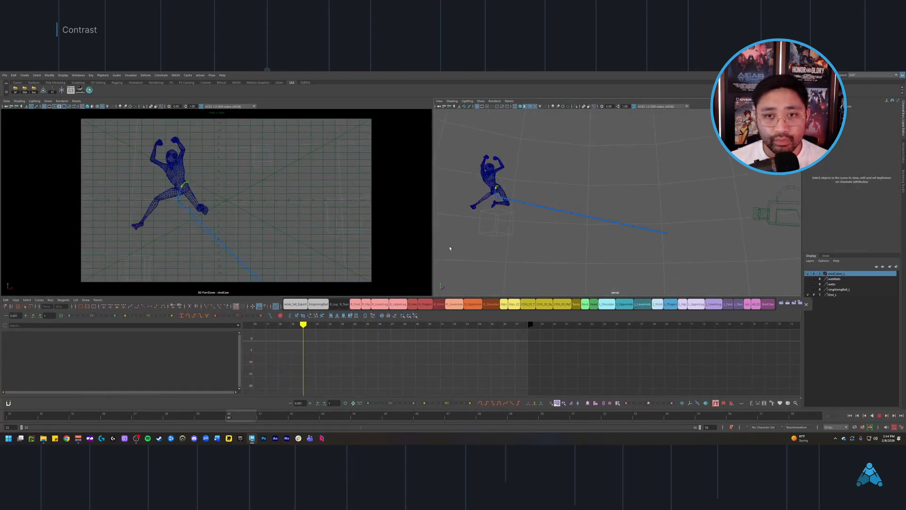
key(6)
key(alt+v)
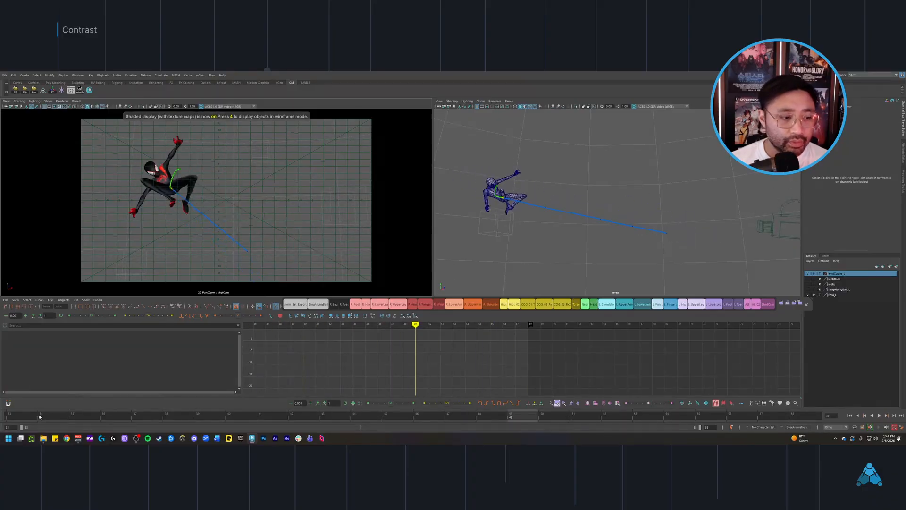
Step: Scrub through the tucked and stretched poses and return to the kick pose at the range start
drag(280, 402, 580, 410)
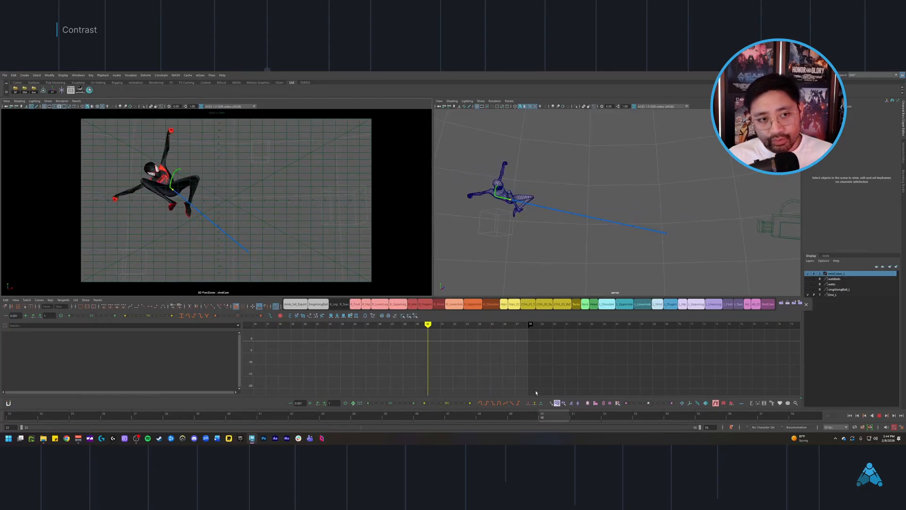
drag(599, 414, 14, 405)
click(515, 250)
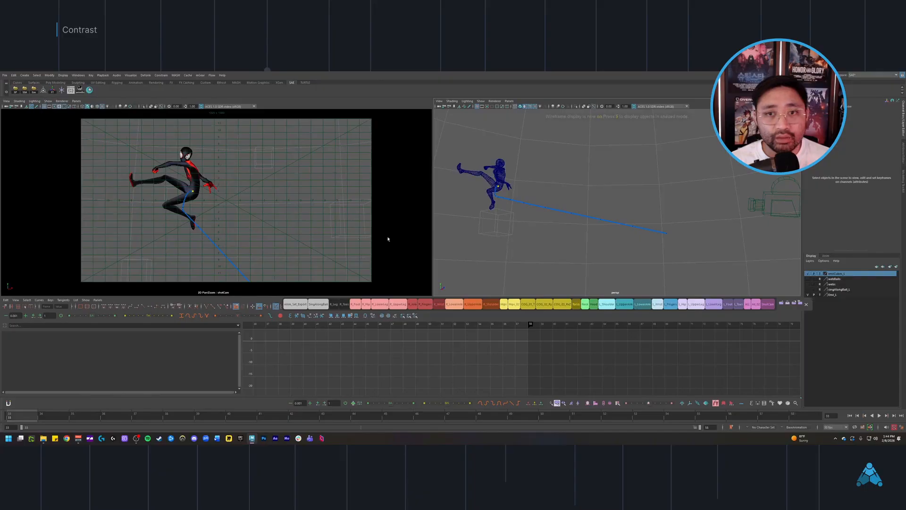
Step: Display the shot camera view in wireframe and save the scene as Spidey_Anim_10.mb
key(4)
alt+drag(552, 225, 557, 241)
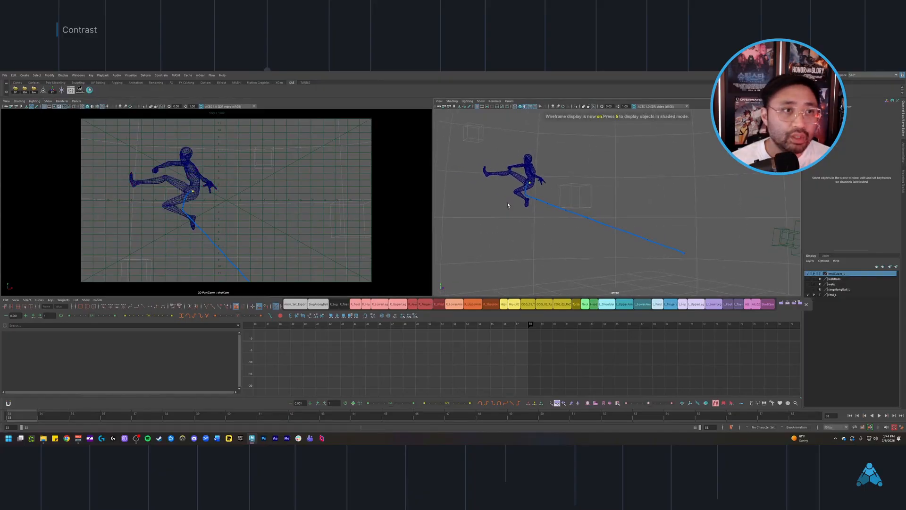
key(ctrl+shift+s)
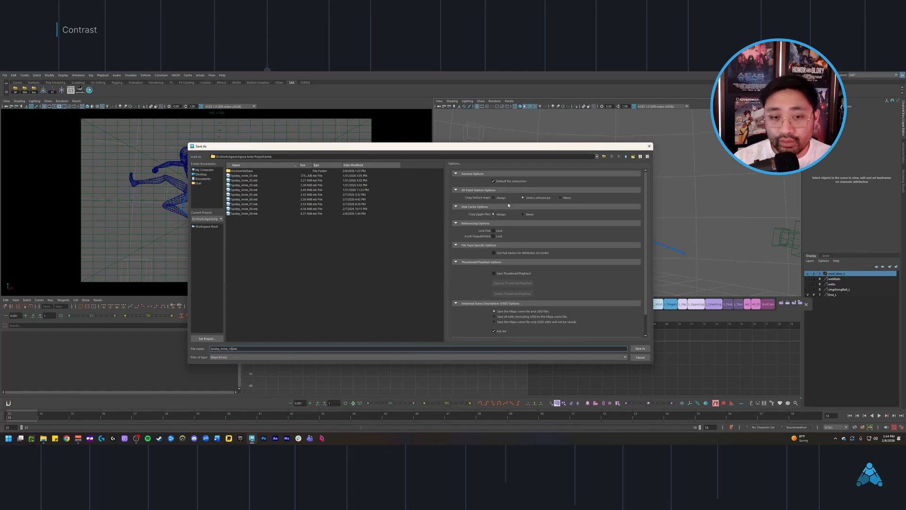
key(Return)
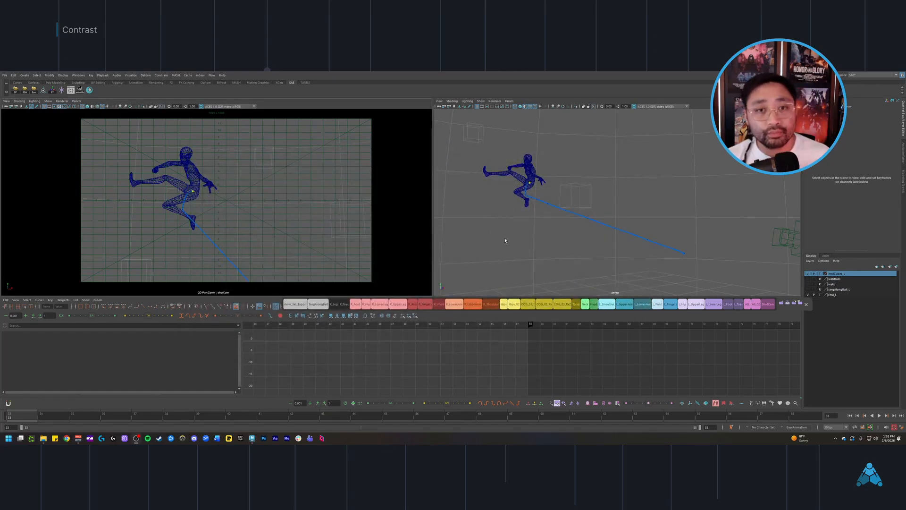
Step: Restore the textured display in the shot camera view and move through the following frames to inspect the character's poses
key(4)
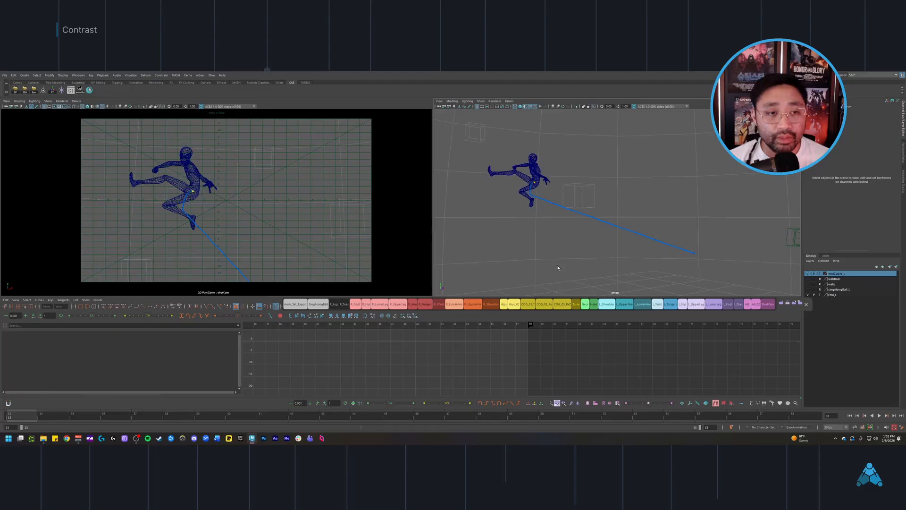
key(6)
alt+drag(526, 243, 544, 243)
key(alt+period)
key(alt+period)
key(alt+period)
key(alt+period)
key(alt+1)
click(589, 244)
key(f)
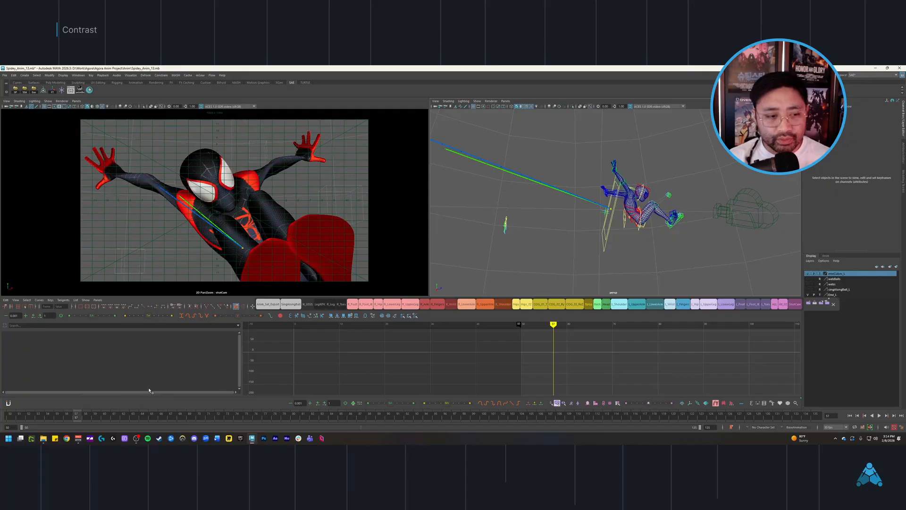
Step: Scrub back and forth through the swing and kick to compare the stretched, tucked and kicking poses in the shot camera view
drag(19, 419, 294, 420)
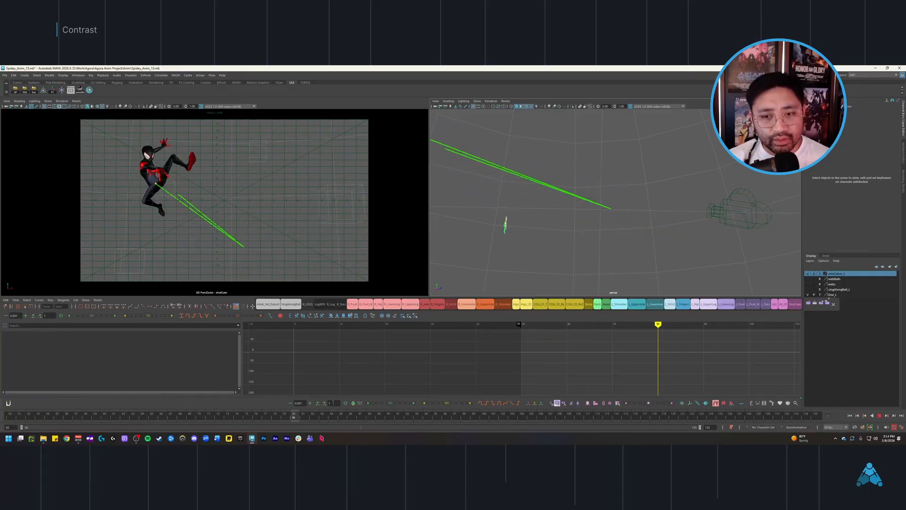
drag(367, 350, 649, 351)
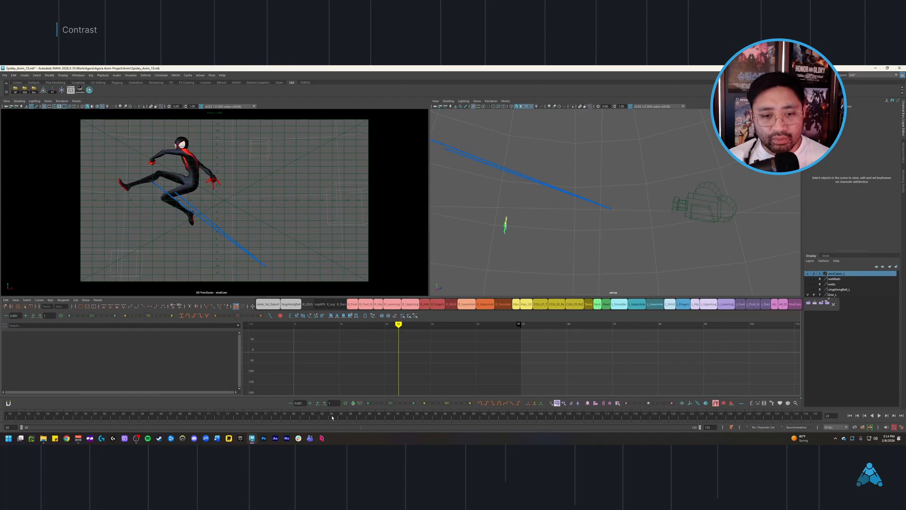
drag(332, 417, 171, 411)
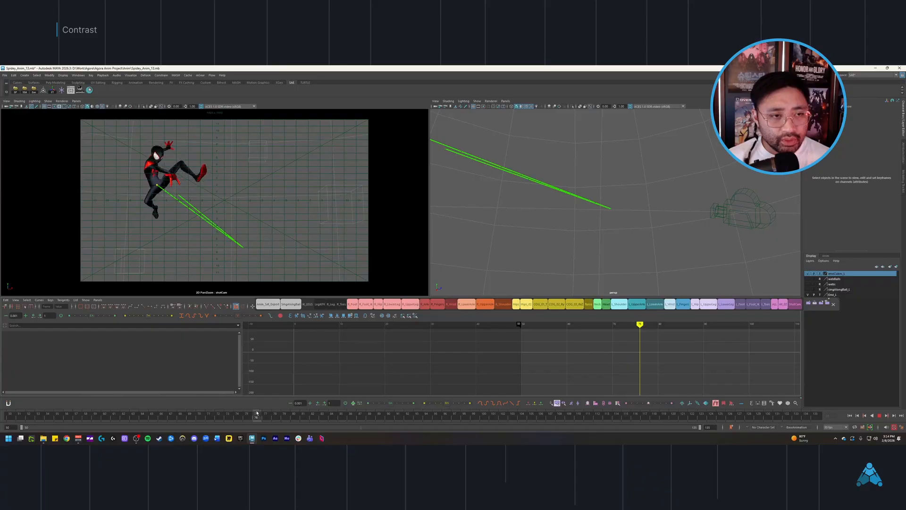
drag(346, 420, 710, 410)
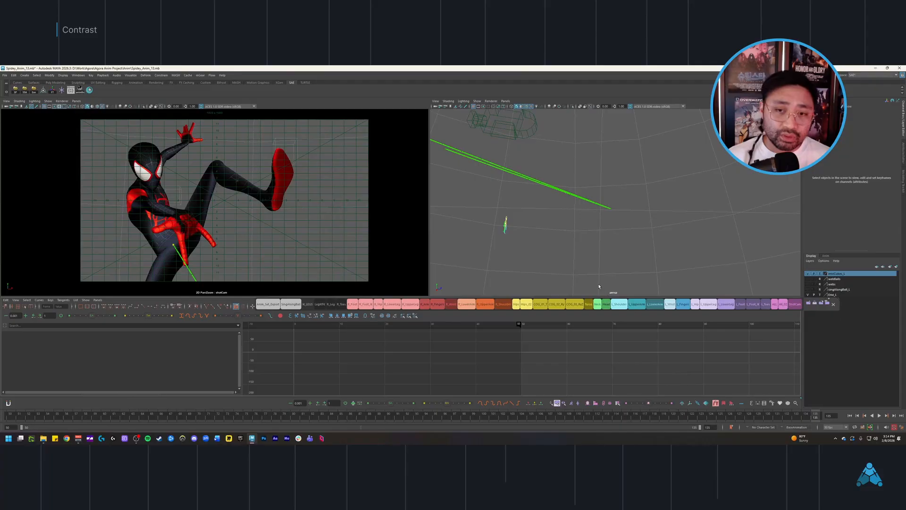
Step: Play the section from its first frame, view the character from another angle in perspective, and scrub on to the closing kick pose
key(alt+shift+v)
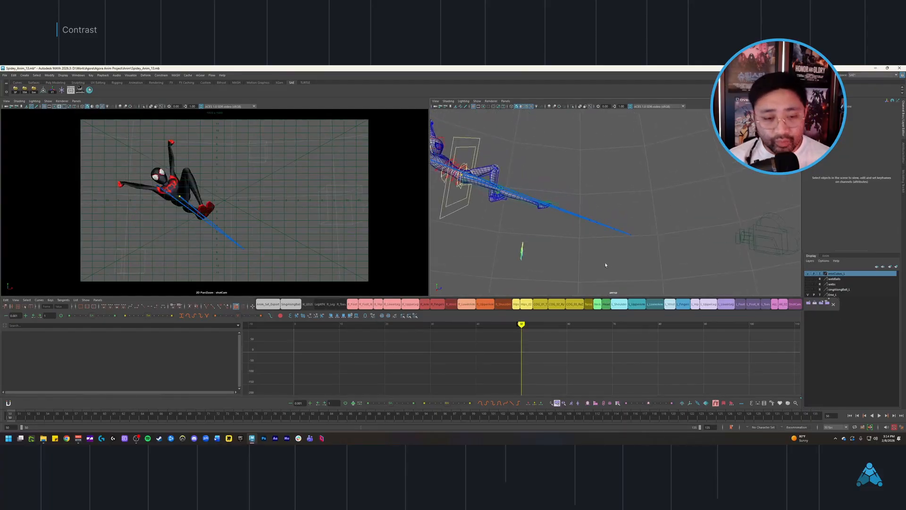
key(alt+v)
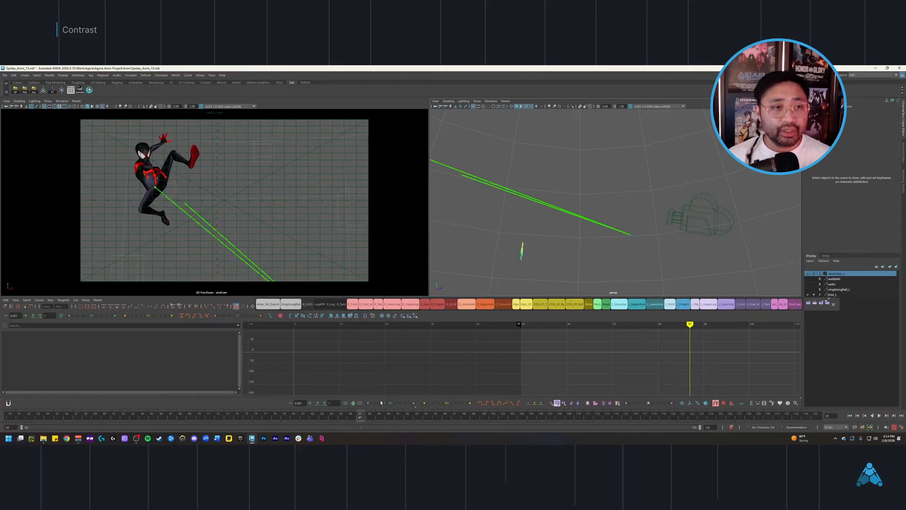
alt+drag(530, 251, 587, 208)
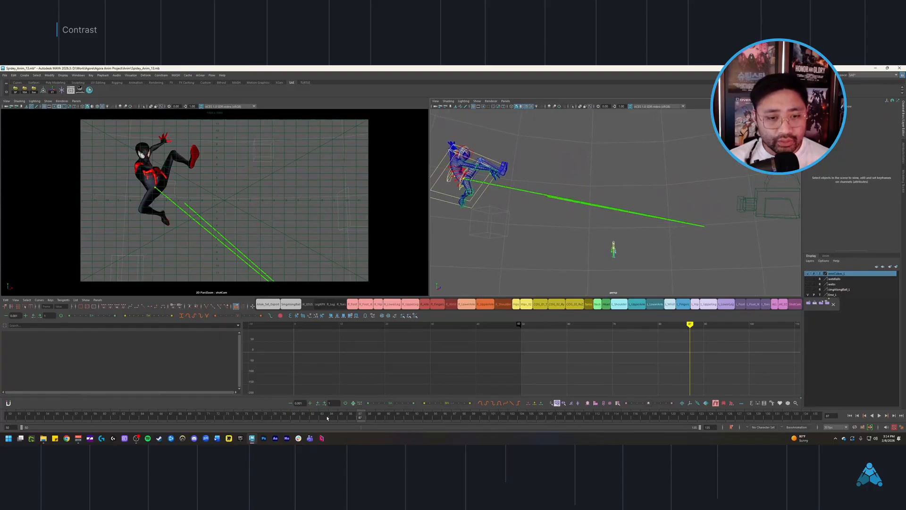
drag(328, 418, 635, 416)
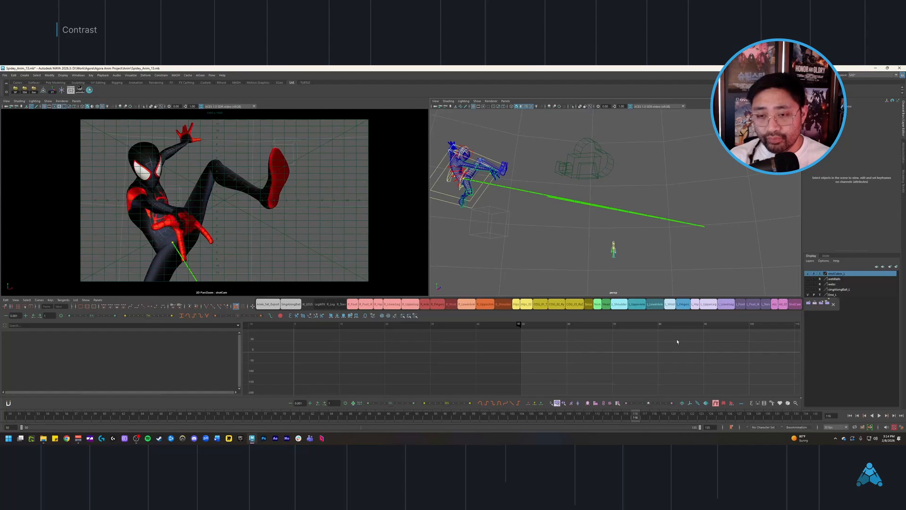
Step: Return to the range start, then go to the kick pose and examine it with the web line in the perspective view
alt+drag(635, 248, 625, 218)
key(alt+shift+v)
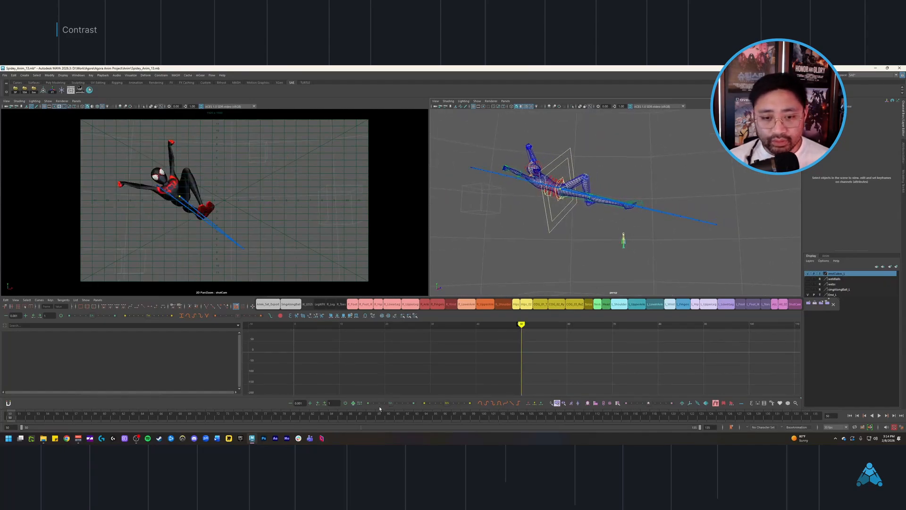
click(387, 415)
alt+middle_drag(593, 256, 565, 241)
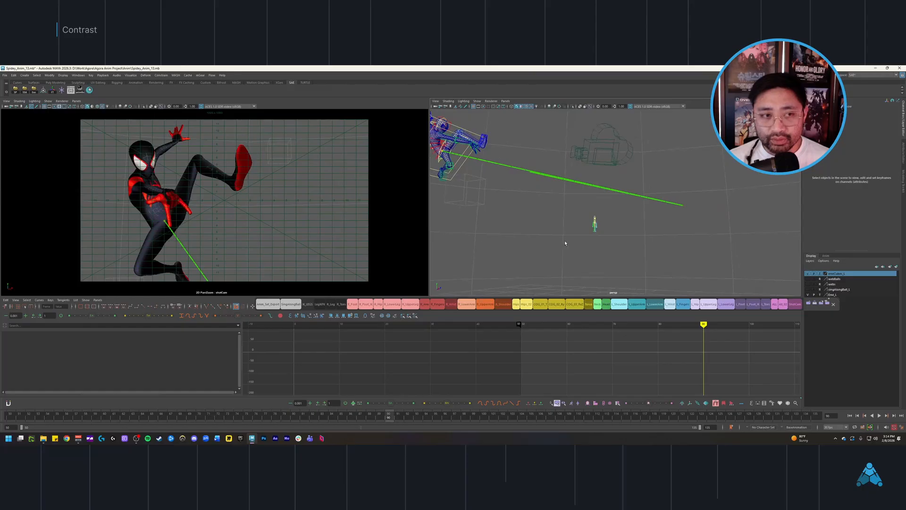
Step: Step through the following keys, scrub back over the stretched swing poses, and play the section to review its contrast
key(alt+period)
key(alt+period)
key(alt+period)
drag(237, 417, 51, 407)
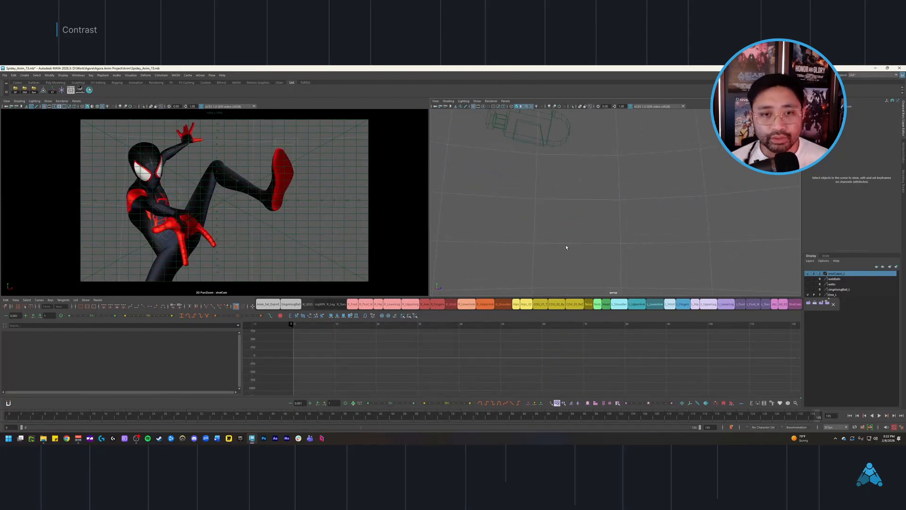
key(alt+v)
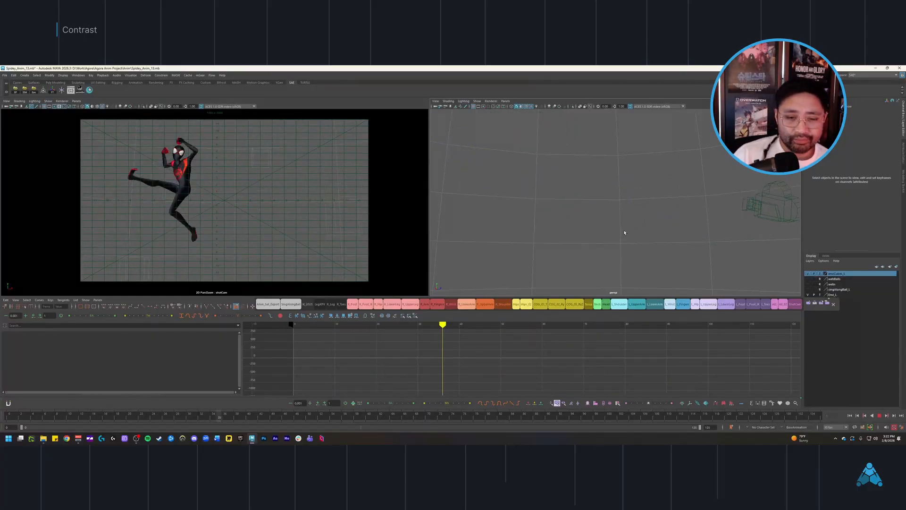
Step: Stop the playback of the full shot and scrub backward from the kick through the earlier poses
click(880, 416)
mouse_move(558, 416)
mouse_down()
mouse_move(478, 421)
mouse_move(579, 419)
mouse_move(334, 435)
mouse_move(342, 418)
mouse_move(385, 416)
mouse_up()
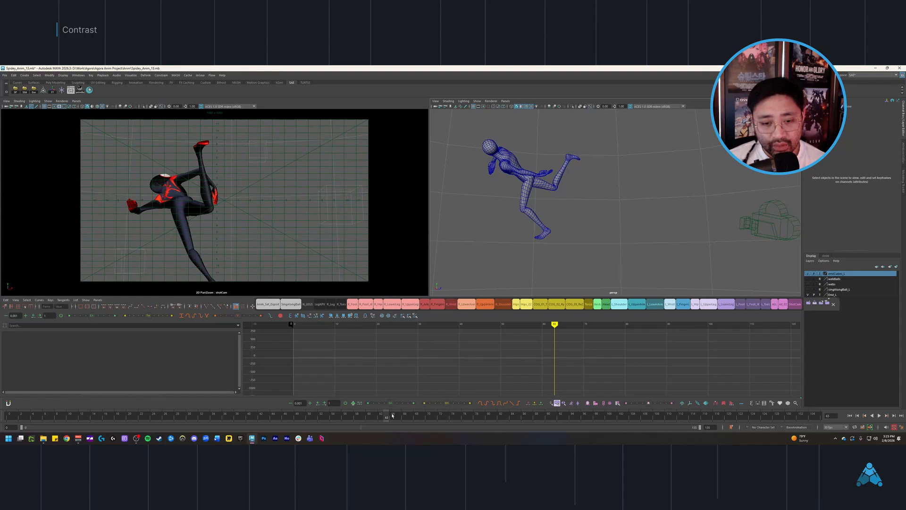
mouse_move(388, 418)
mouse_down()
mouse_move(430, 418)
mouse_move(363, 419)
mouse_move(661, 417)
mouse_move(10, 418)
mouse_move(146, 419)
mouse_up()
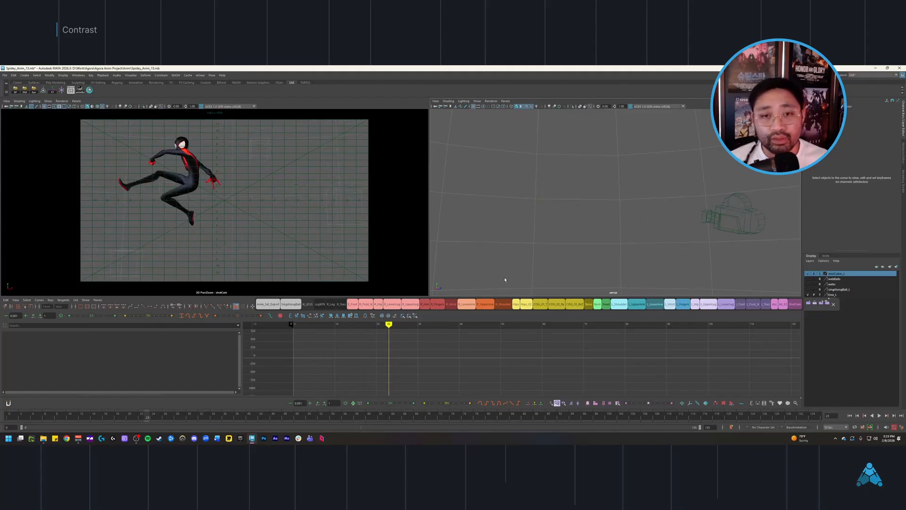
Step: Return to the first frame and save the scene as the new version Spidey_Anim_14.mb
key(alt+shift+v)
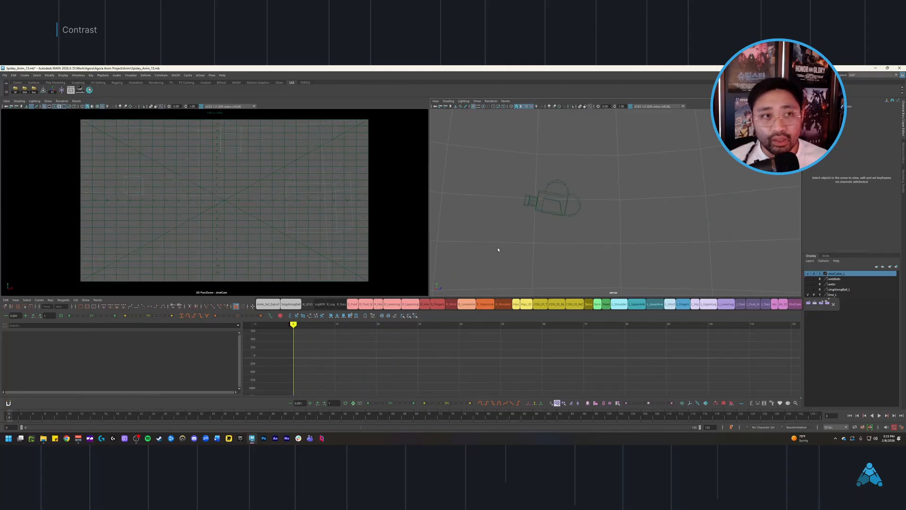
key(ctrl+shift+s)
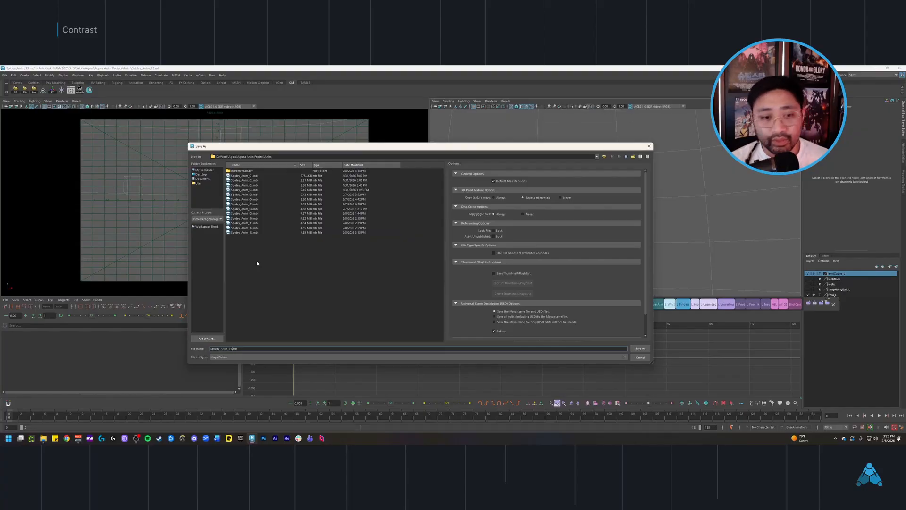
key(Return)
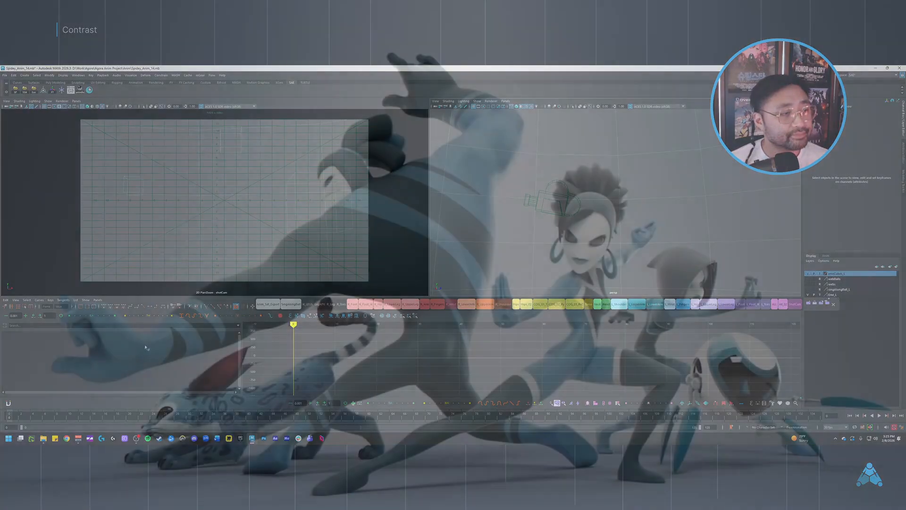